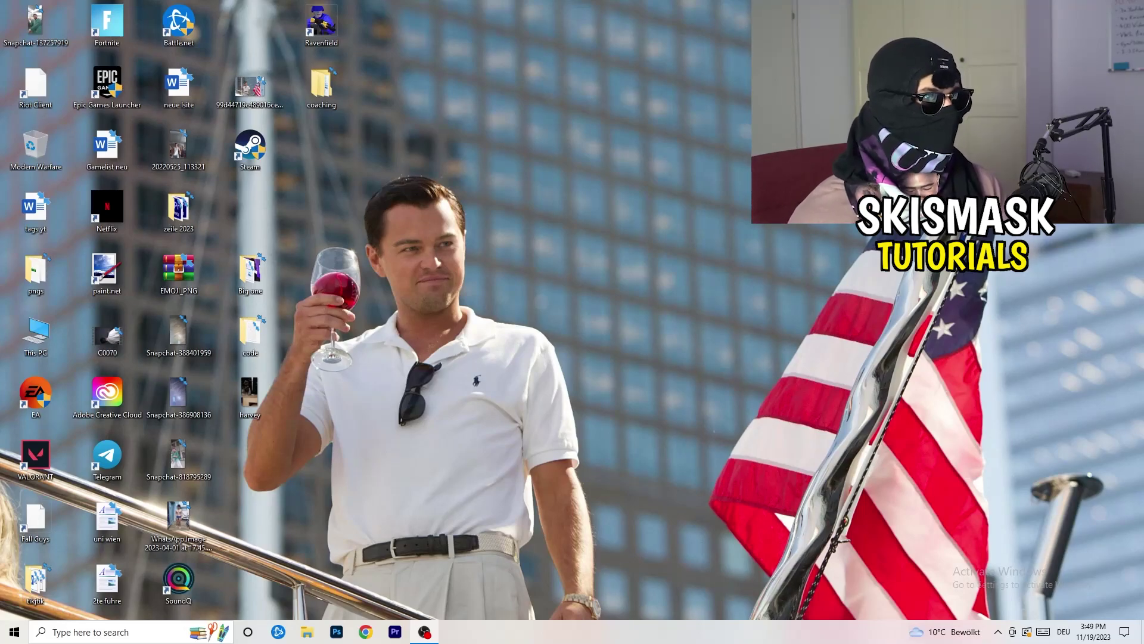
Step: Move the Steam shortcut to mid-desktop and set it to Windows 8 compatibility, run as administrator
drag(246, 150, 605, 214)
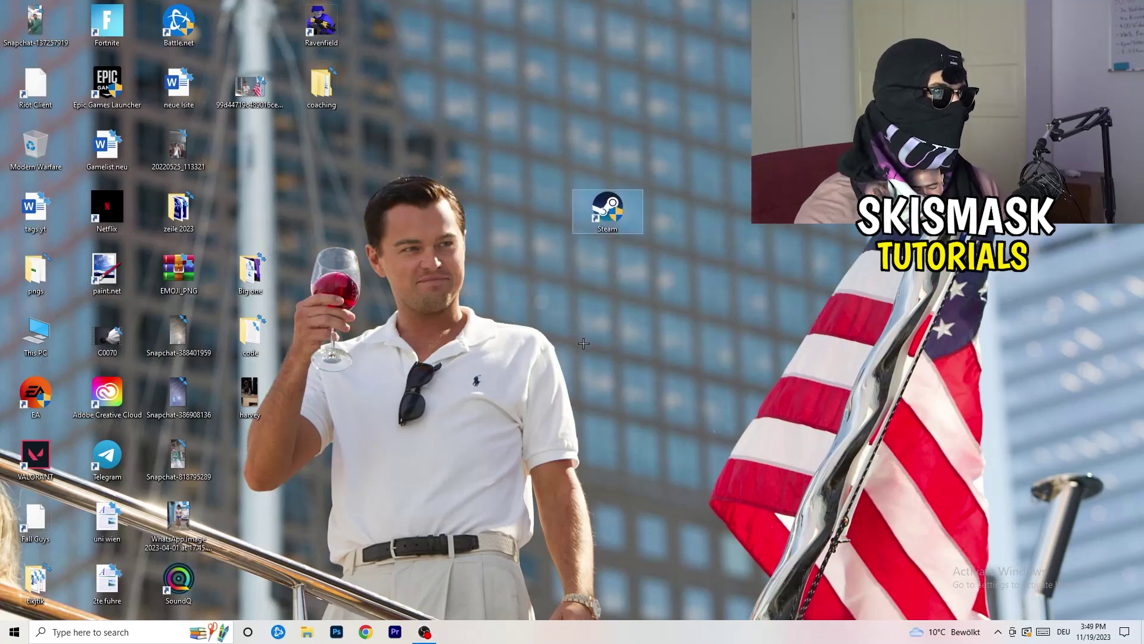
right_click(613, 214)
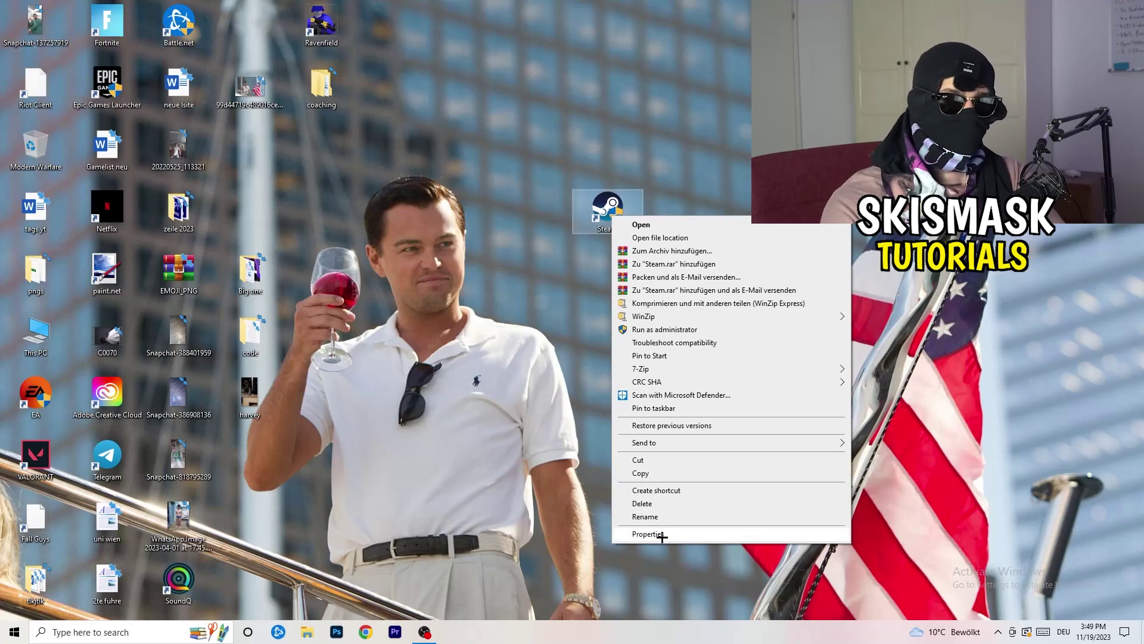
click(661, 535)
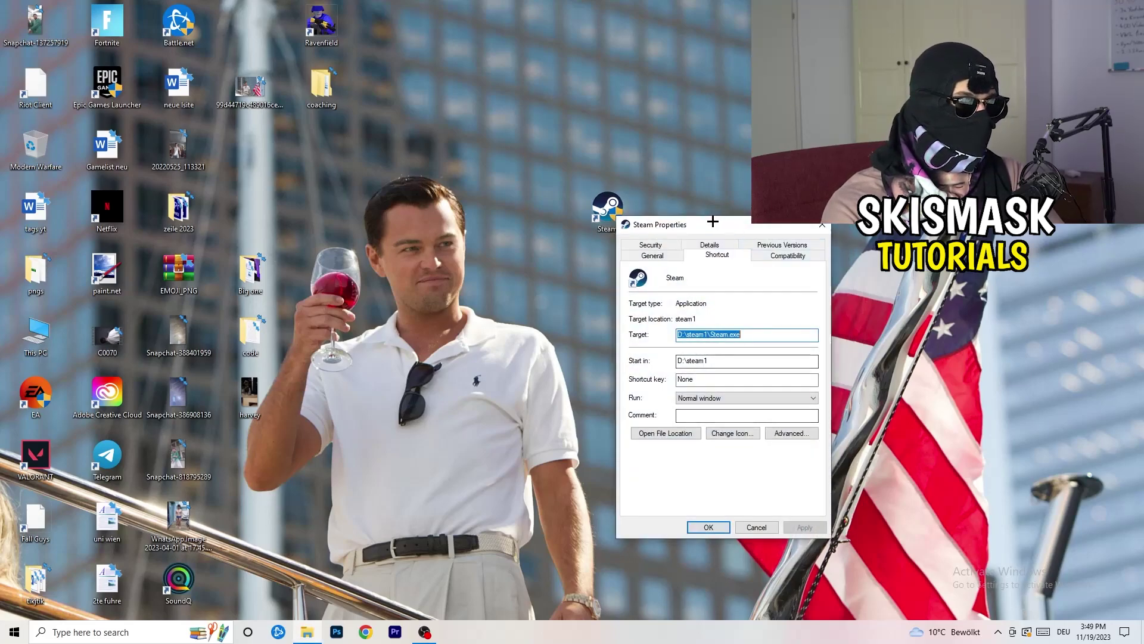
drag(713, 222, 507, 170)
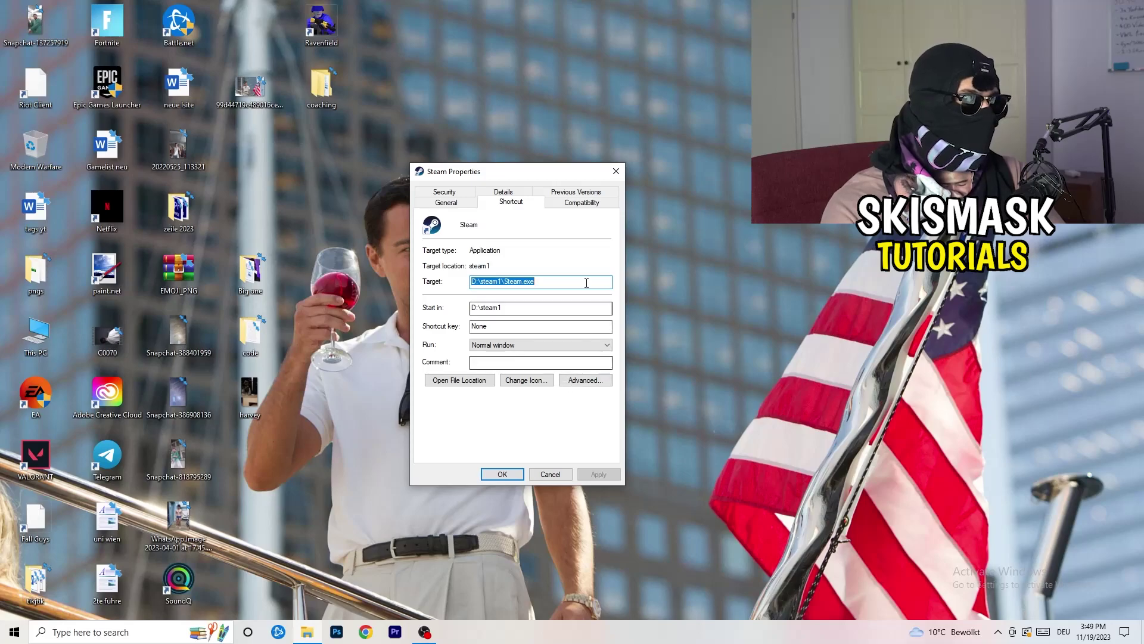
click(582, 202)
drag(532, 171, 666, 120)
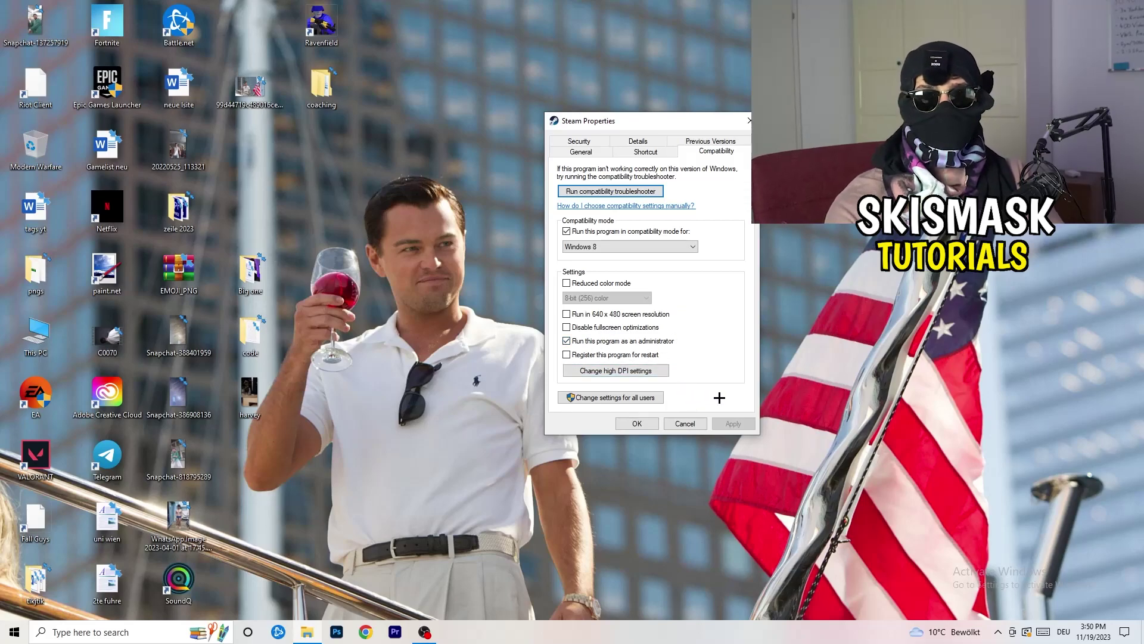
click(649, 425)
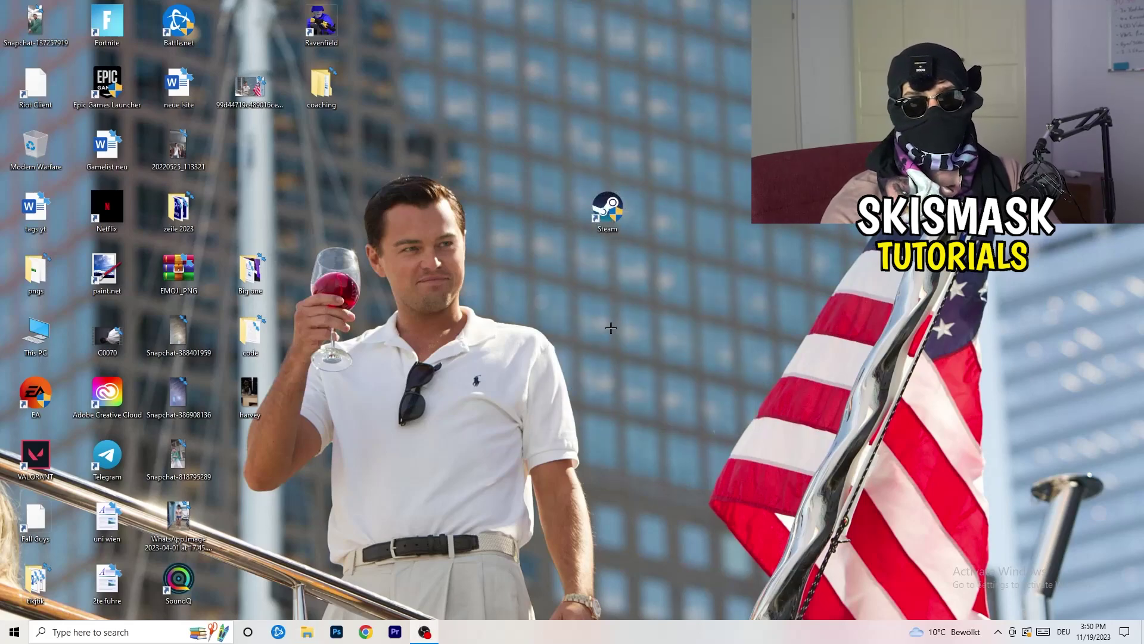
Step: Drag the Steam shortcut left onto the wallpaper figure and recheck its Compatibility settings
drag(614, 212, 543, 212)
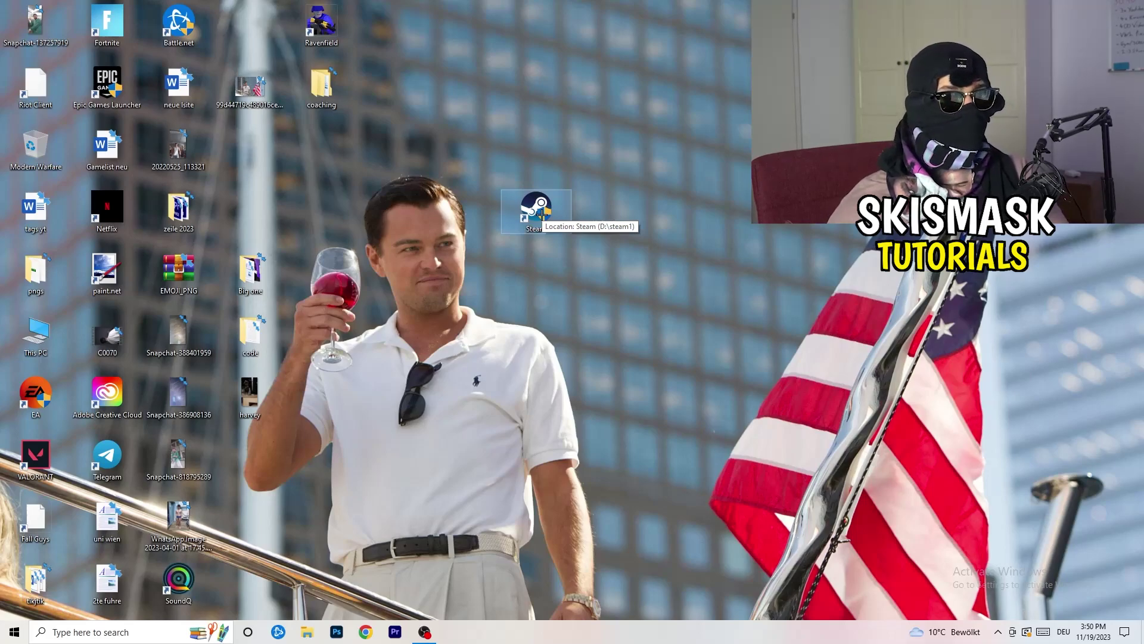
drag(540, 213, 397, 212)
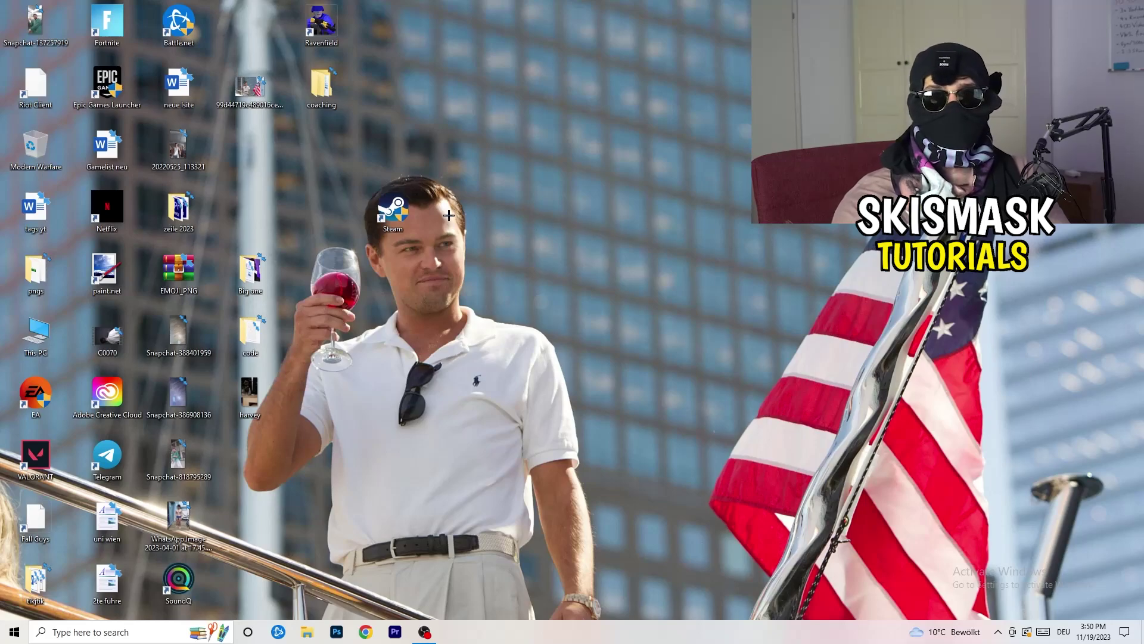
right_click(394, 222)
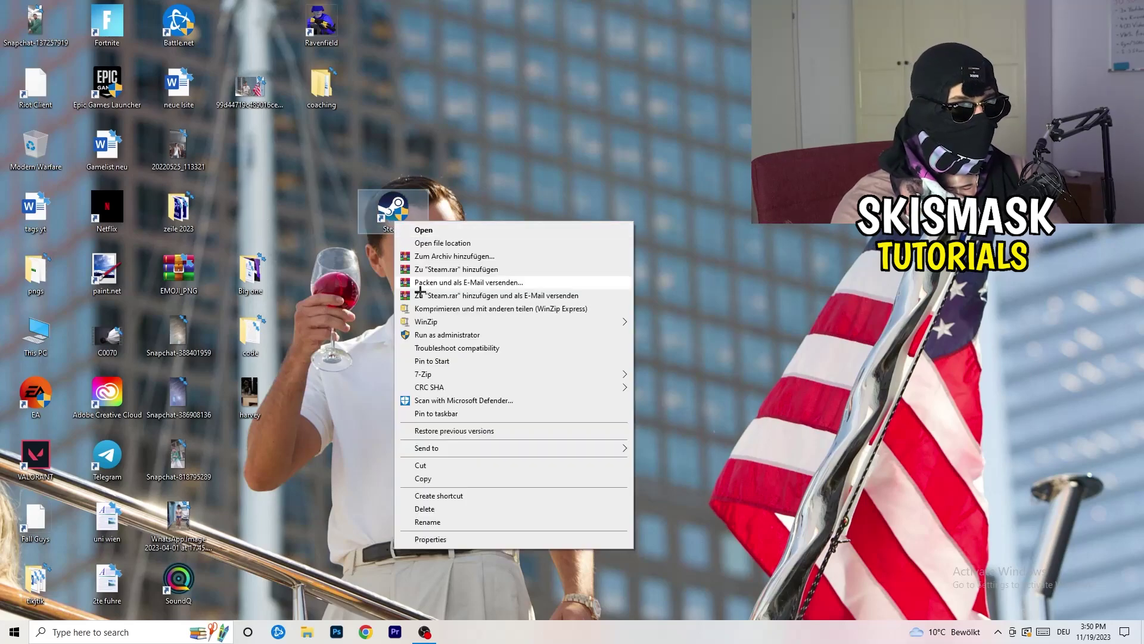
click(430, 540)
click(570, 261)
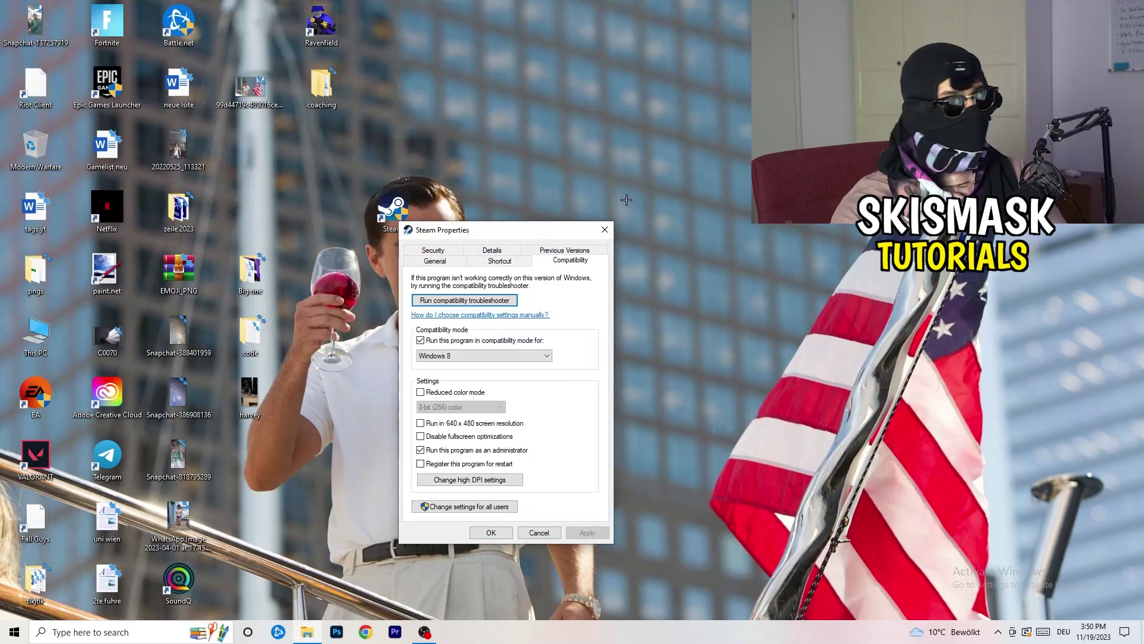
click(605, 230)
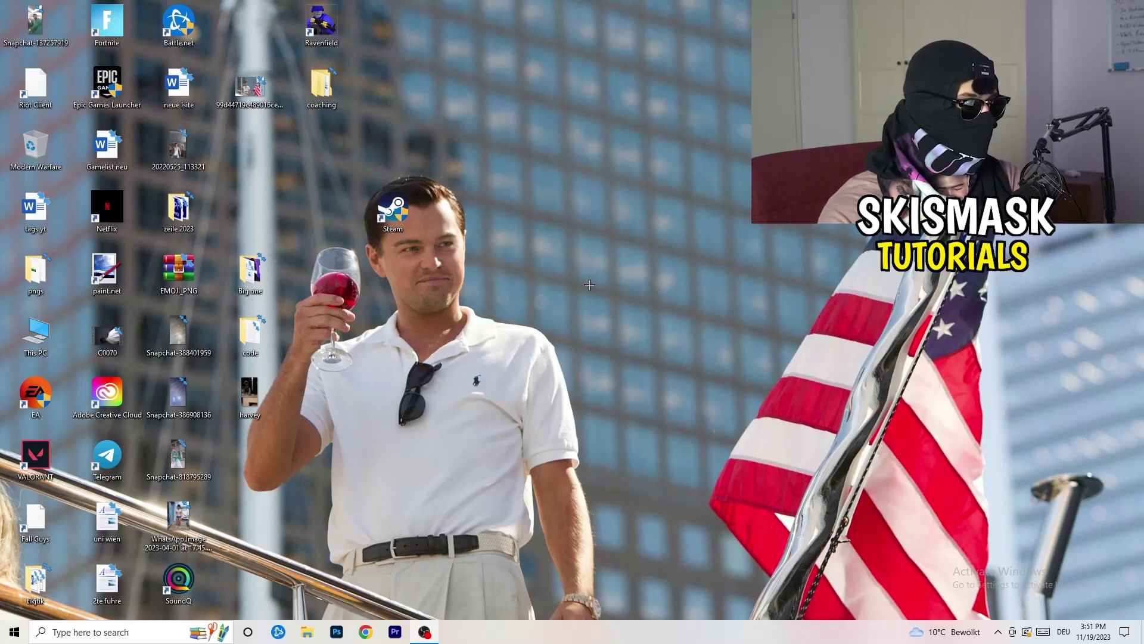
Step: Launch Task Manager from the taskbar, maximize it, and show the Details process list
mouse_move(577, 640)
mouse_down()
mouse_move(977, 331)
mouse_move(854, 426)
mouse_move(644, 558)
mouse_move(582, 635)
mouse_up()
right_click(582, 636)
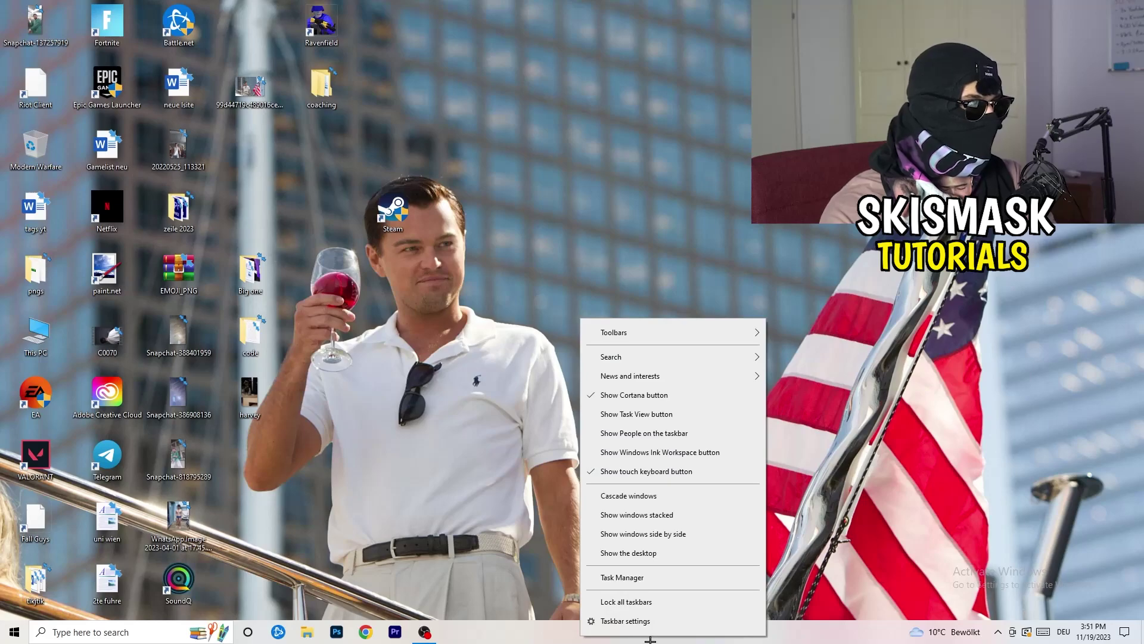
click(637, 578)
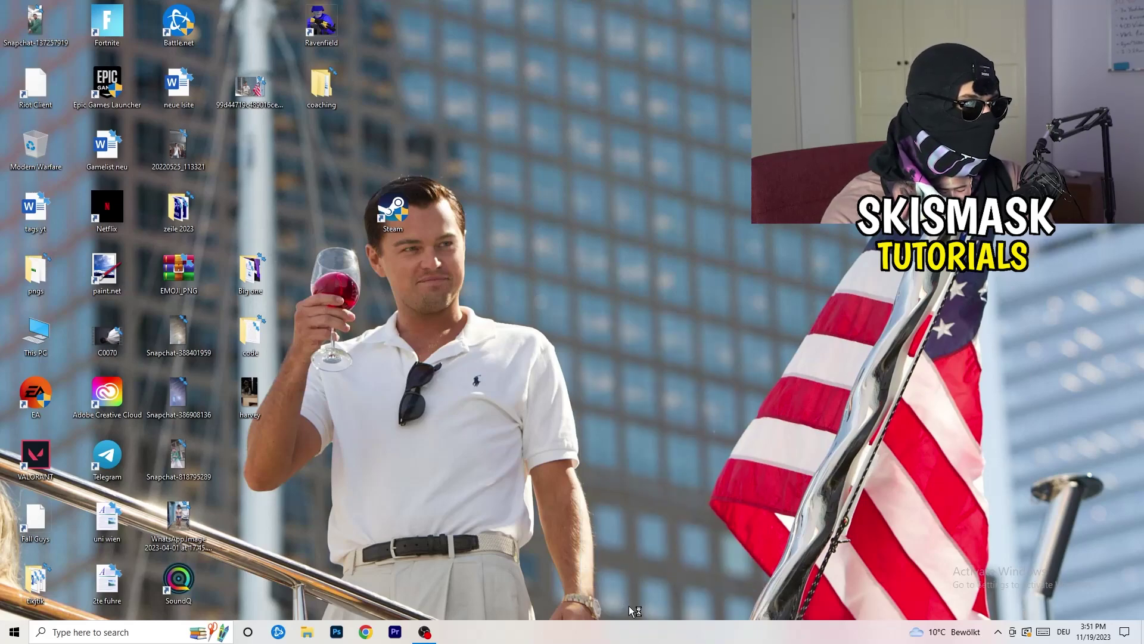
click(665, 27)
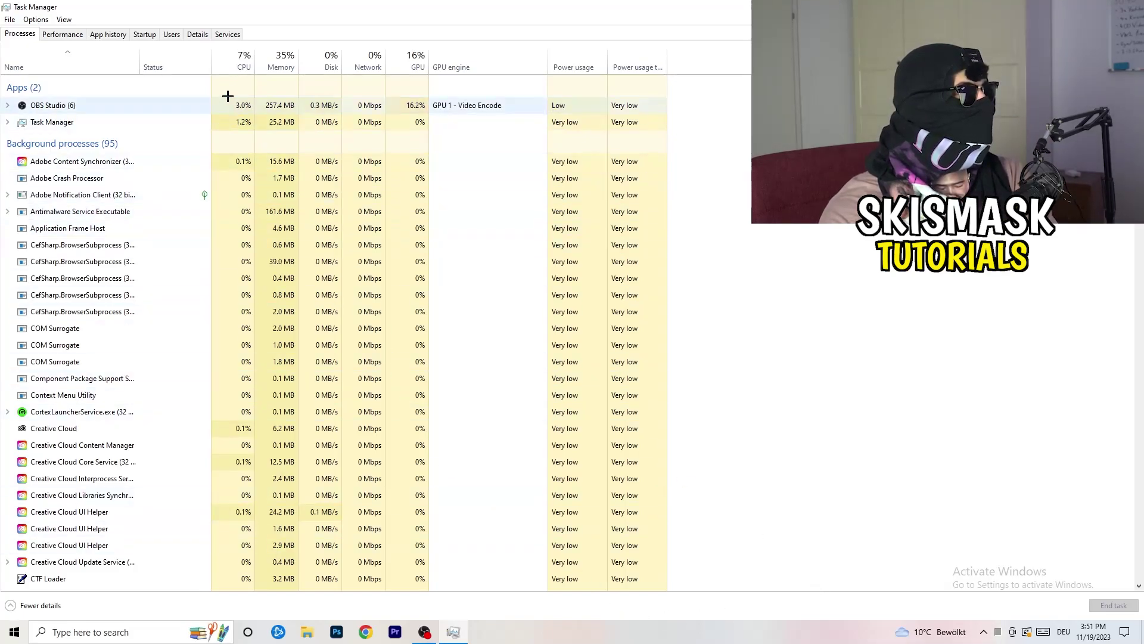
click(195, 34)
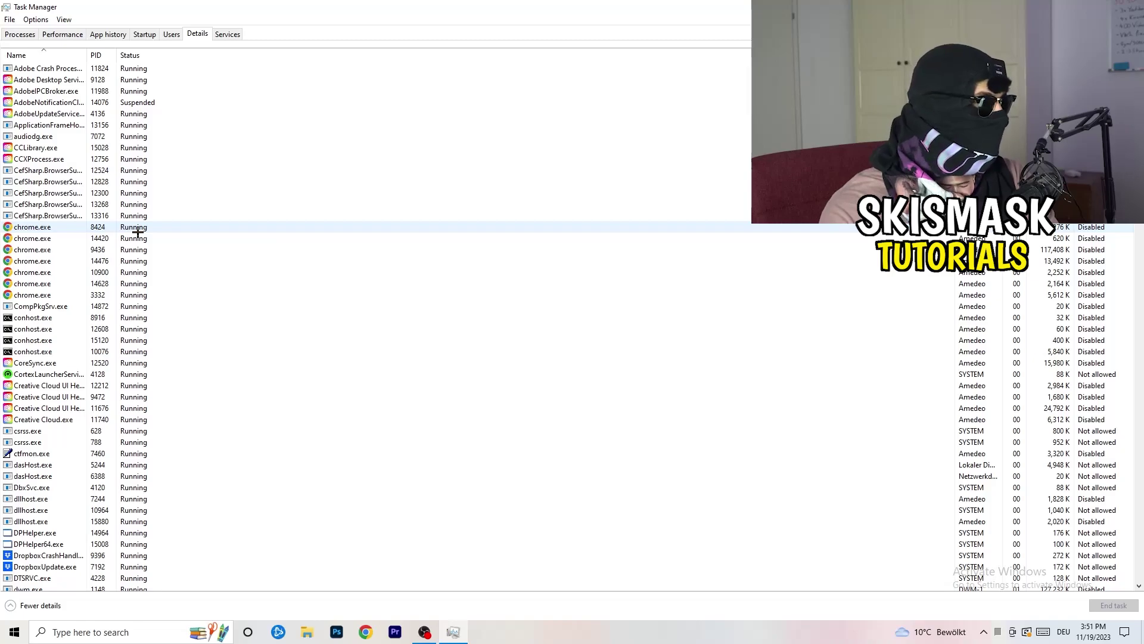
scroll(137, 232, down, 3)
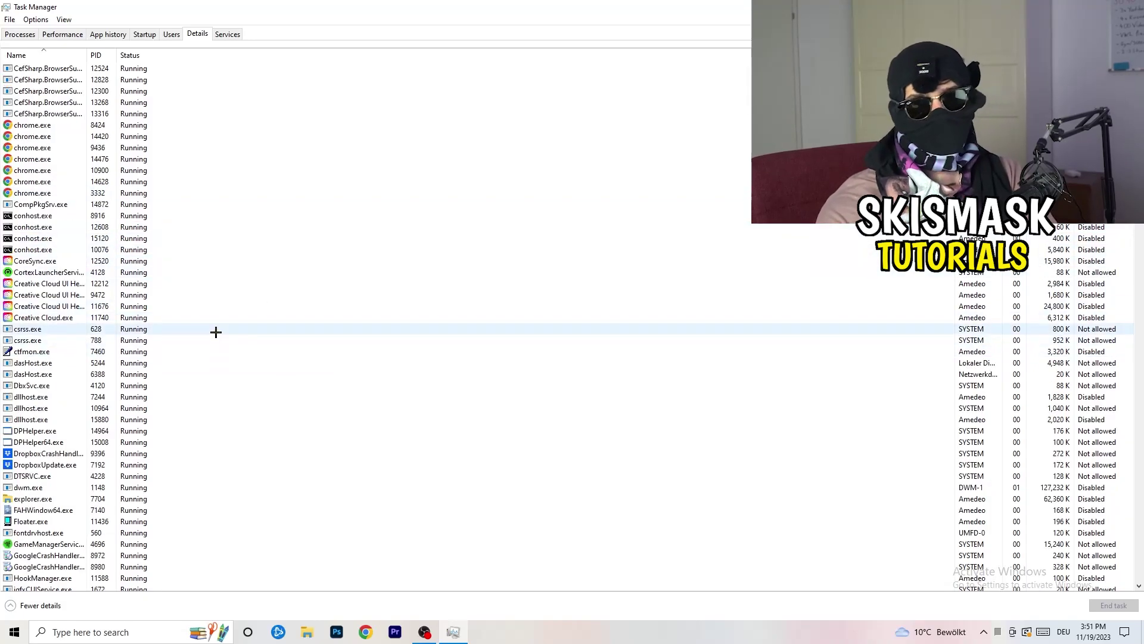
Step: View the Creative Cloud UI Helper's priority levels, then switch to the Startup apps list
right_click(47, 306)
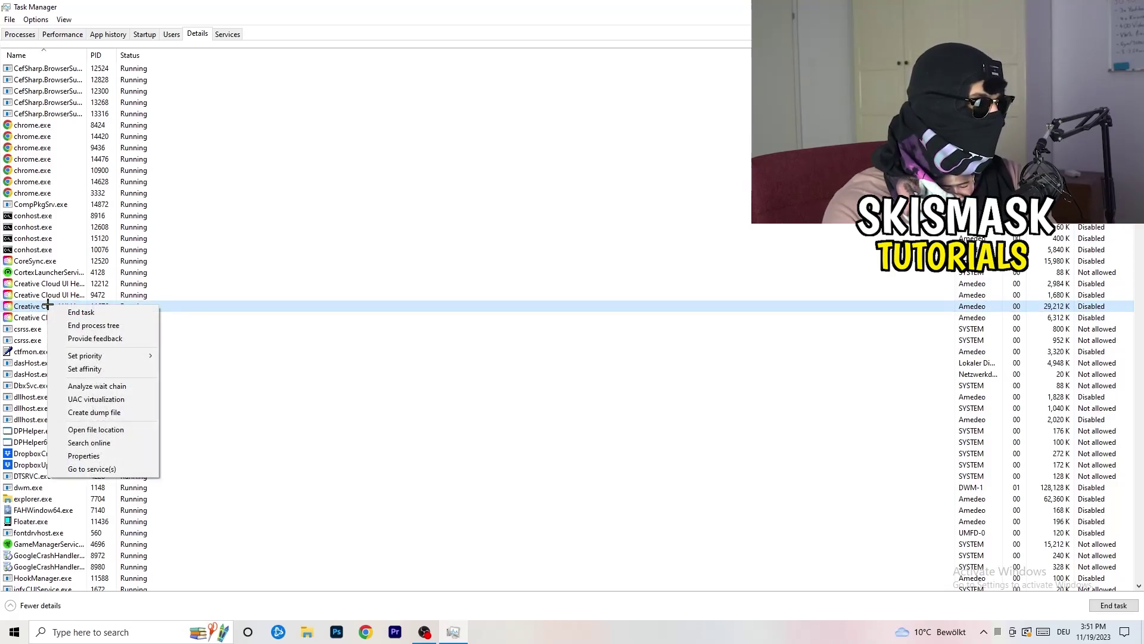
mouse_move(104, 359)
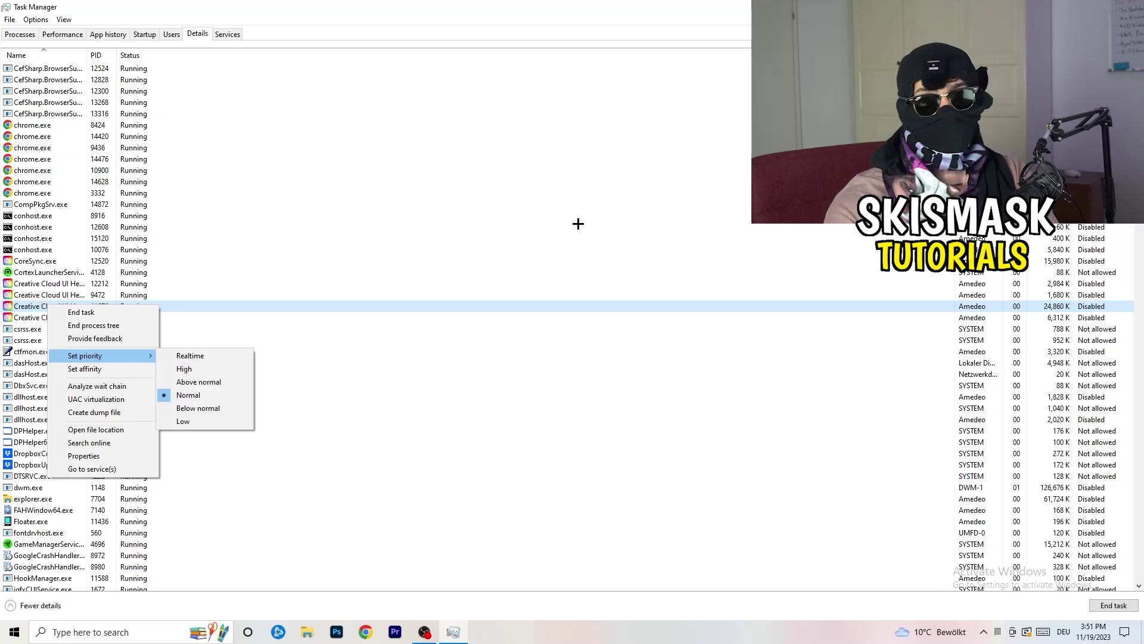
click(152, 34)
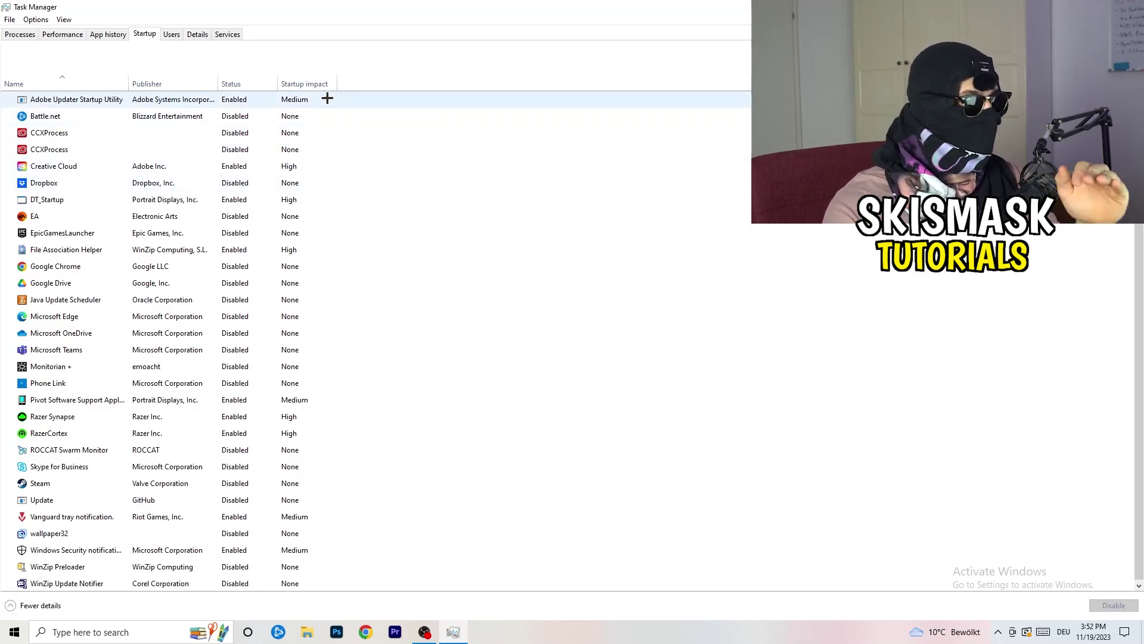
Step: Review the File Association Helper startup entry without changes and return to the Processes list
scroll(334, 364, down, 1)
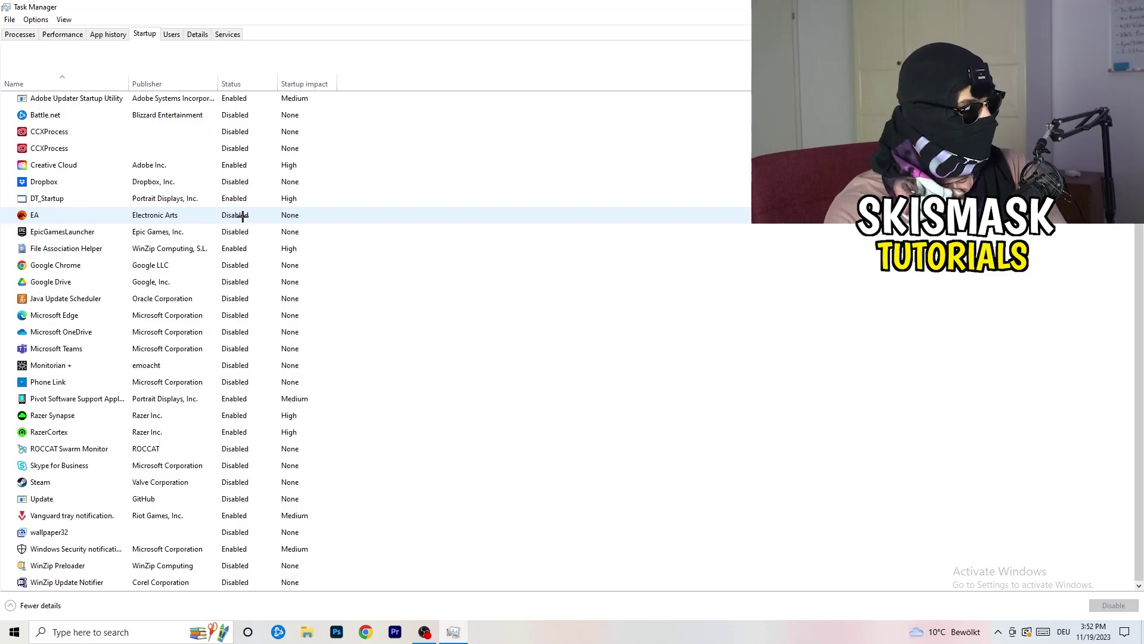
right_click(240, 248)
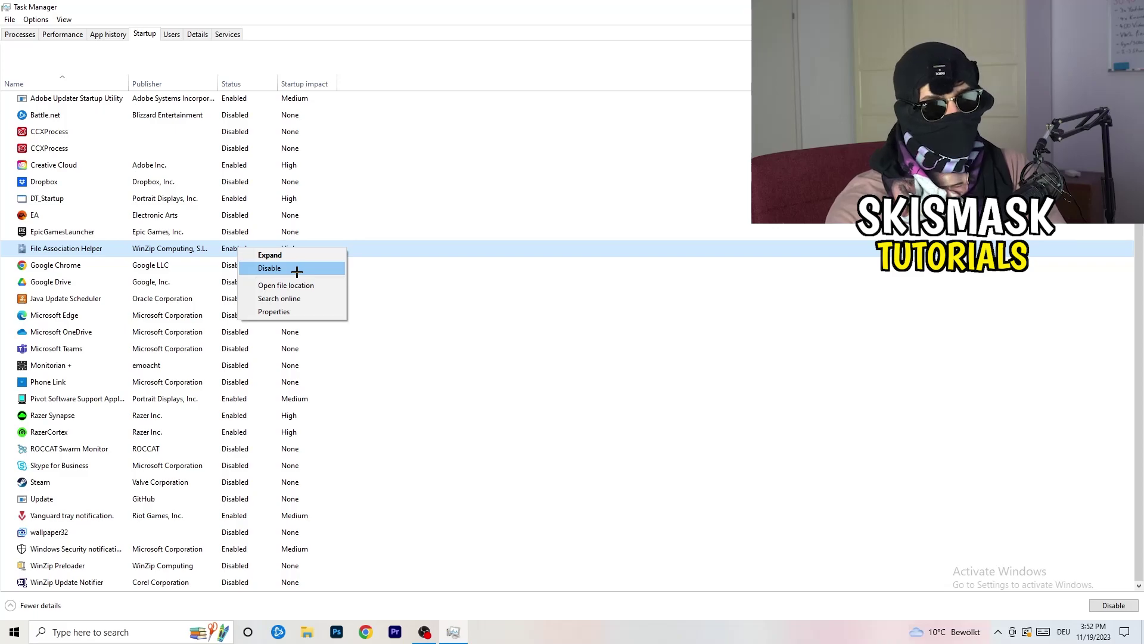
click(468, 87)
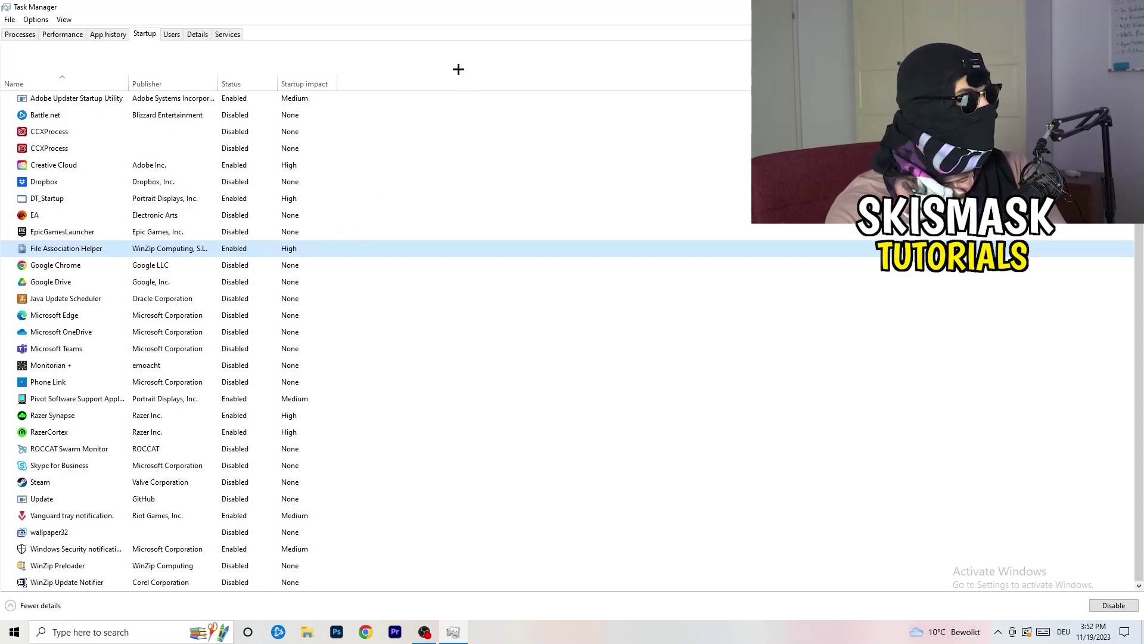
click(31, 35)
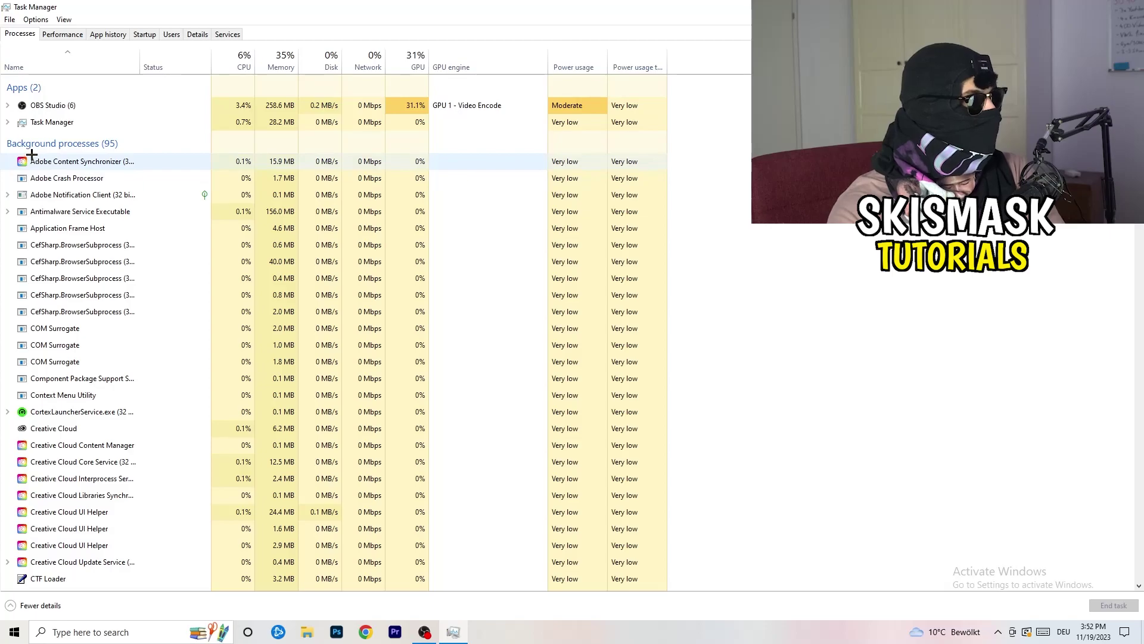
Step: Sort the process list by CPU, then by GPU usage reversed to lowest first
click(237, 62)
click(403, 53)
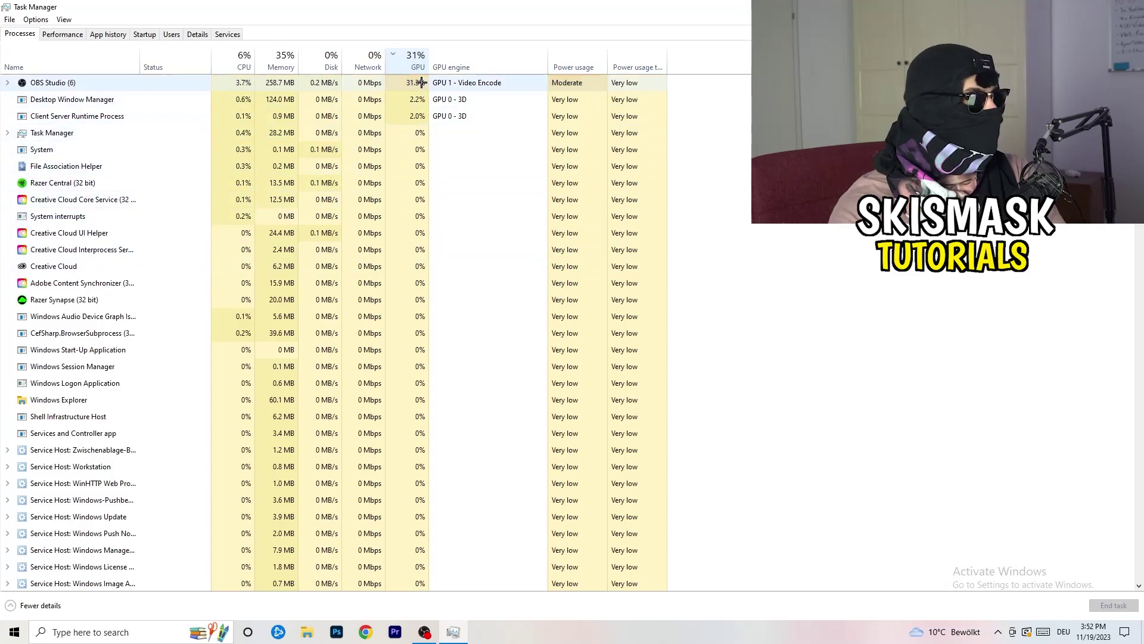
click(412, 62)
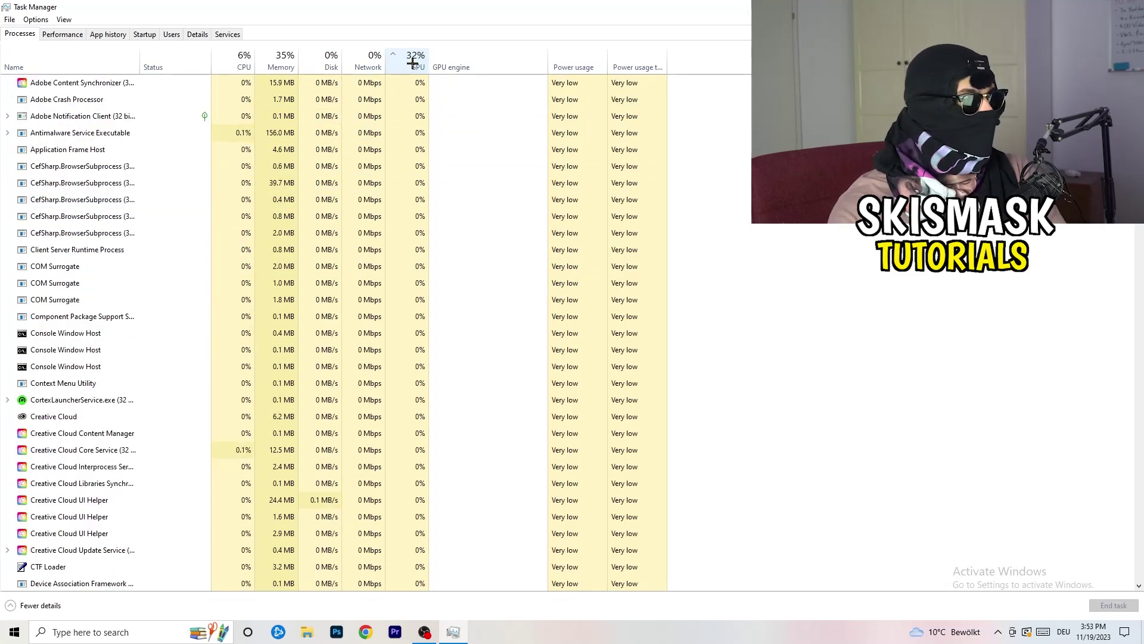
scroll(419, 192, down, 4)
scroll(419, 192, down, 5)
scroll(420, 189, up, 9)
scroll(423, 186, down, 20)
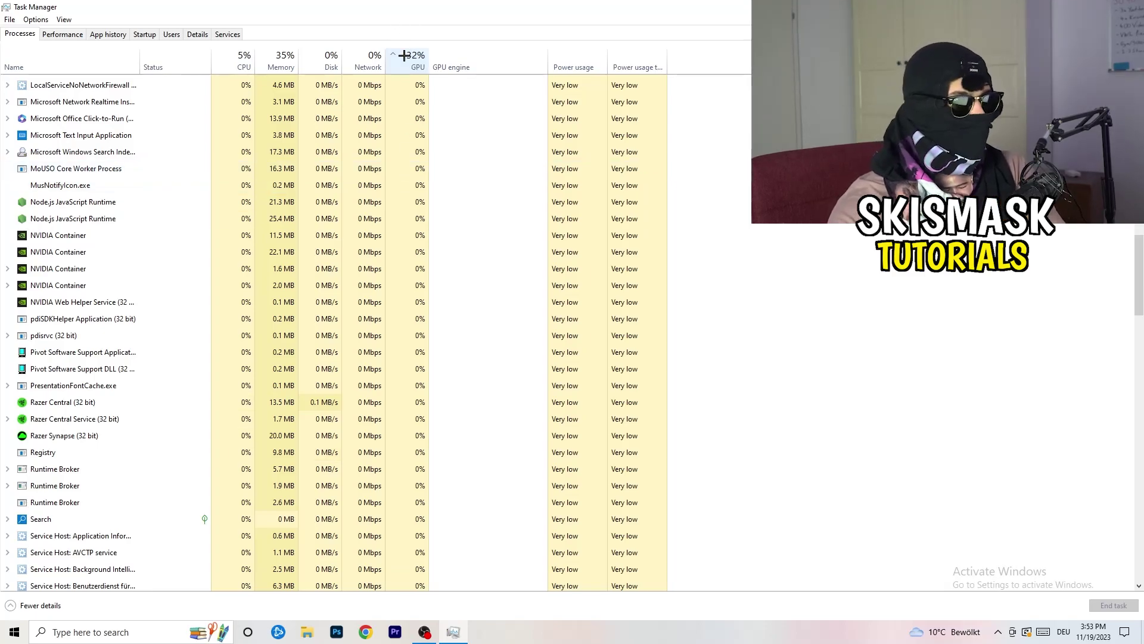
Step: Leave the Windows Search Indexer running, sort processes by CPU, and close Task Manager
right_click(388, 147)
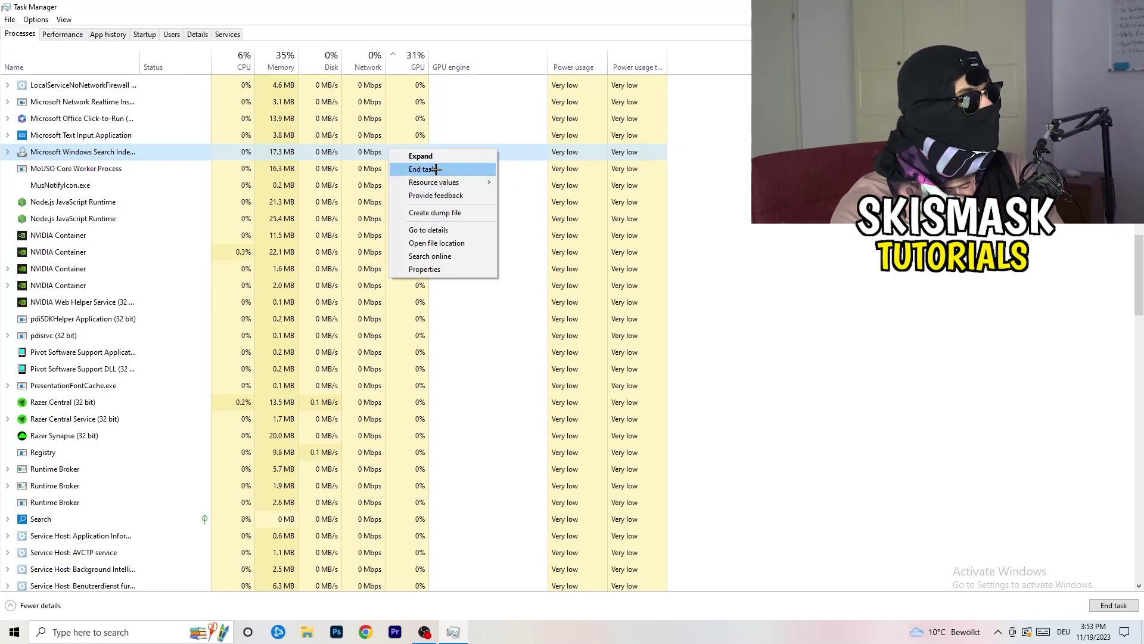
click(241, 58)
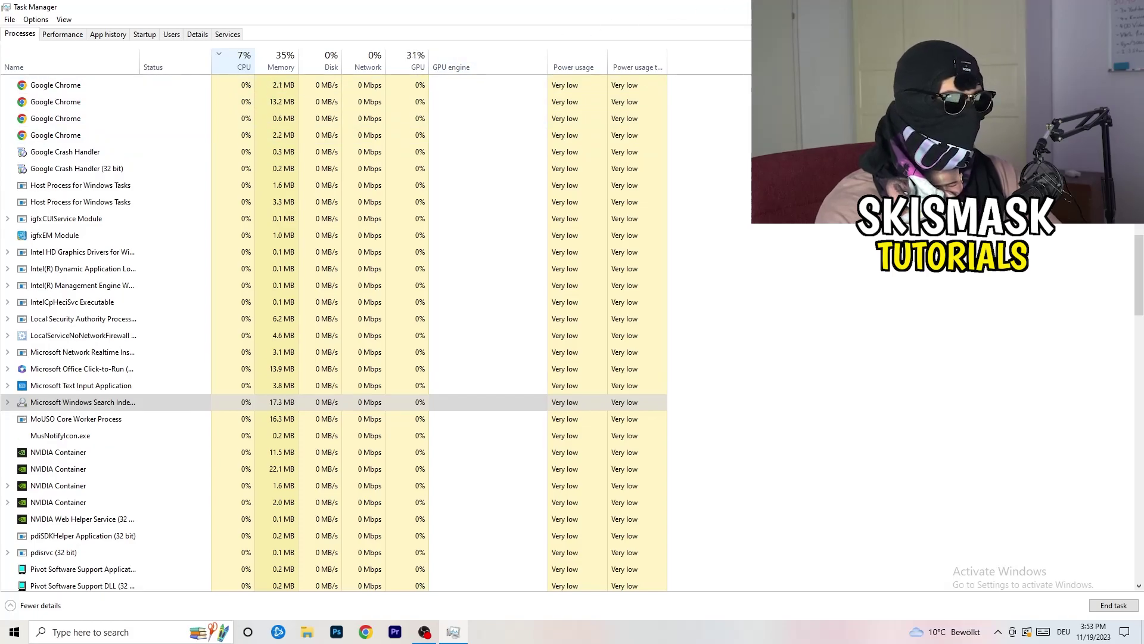
key(alt+F4)
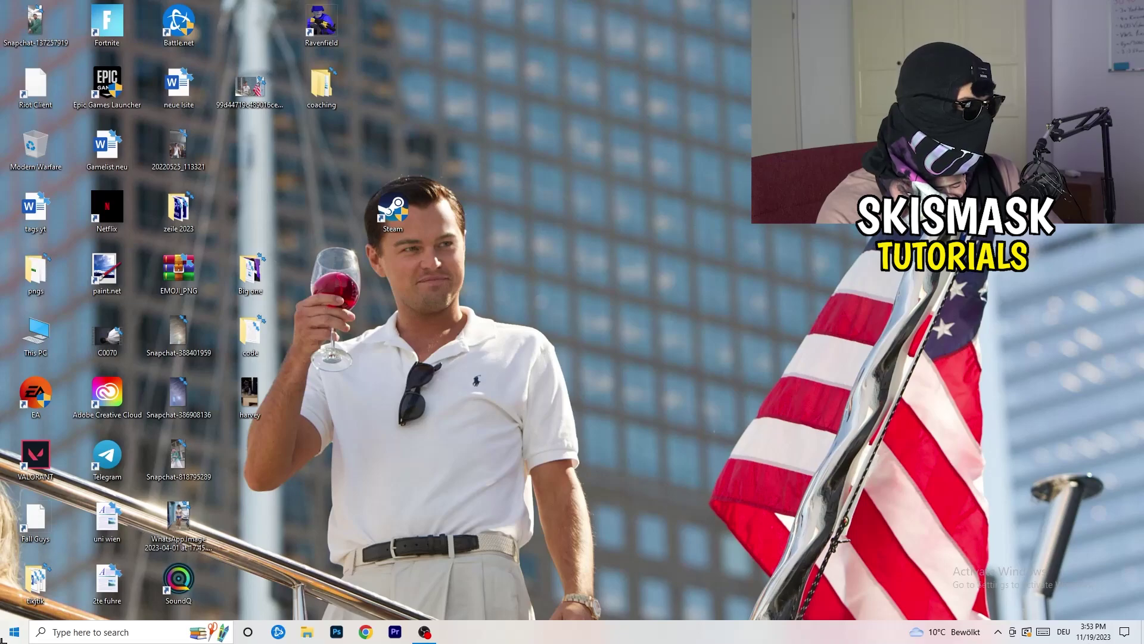
Step: In Settings > Gaming, confirm Captures recording and audio are Off and Game Mode is On
click(14, 631)
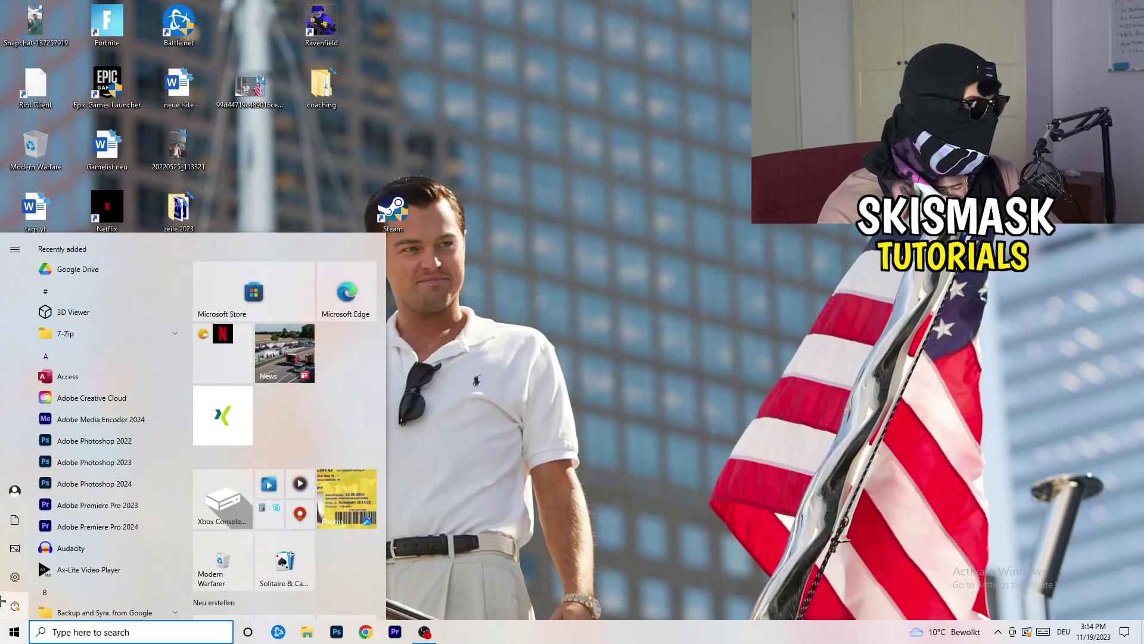
click(15, 576)
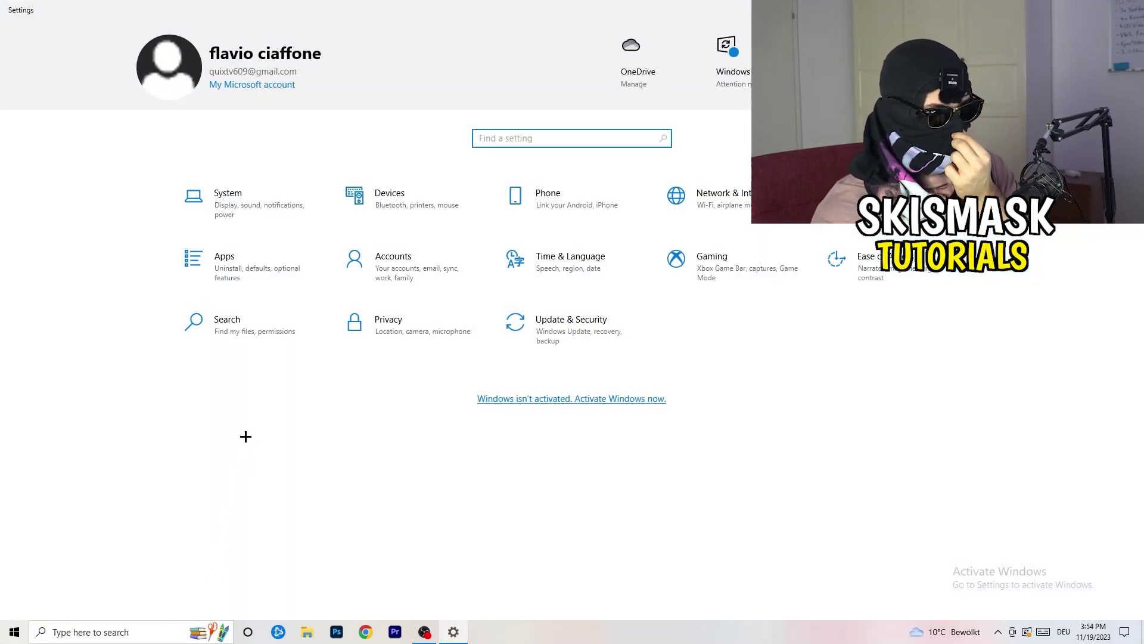
click(677, 261)
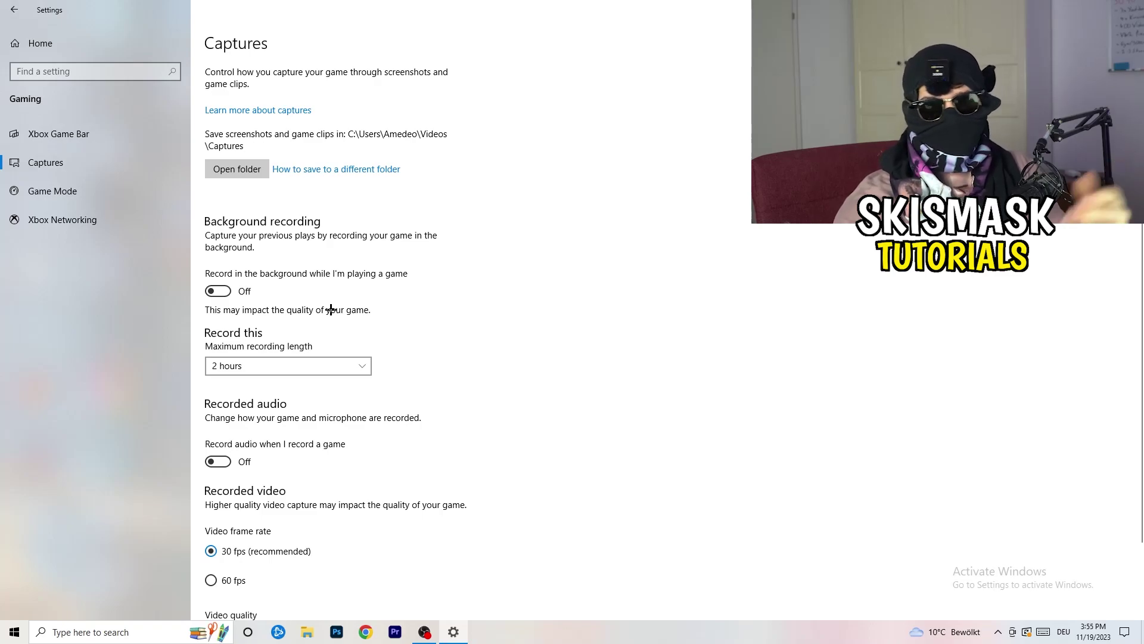
scroll(322, 314, down, 3)
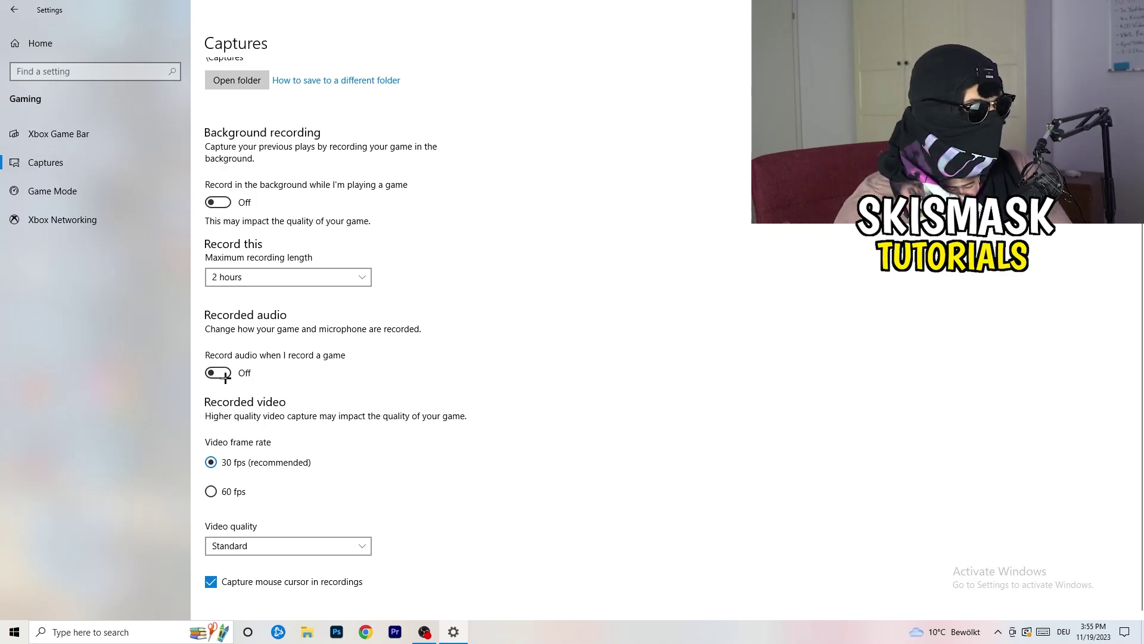
click(26, 189)
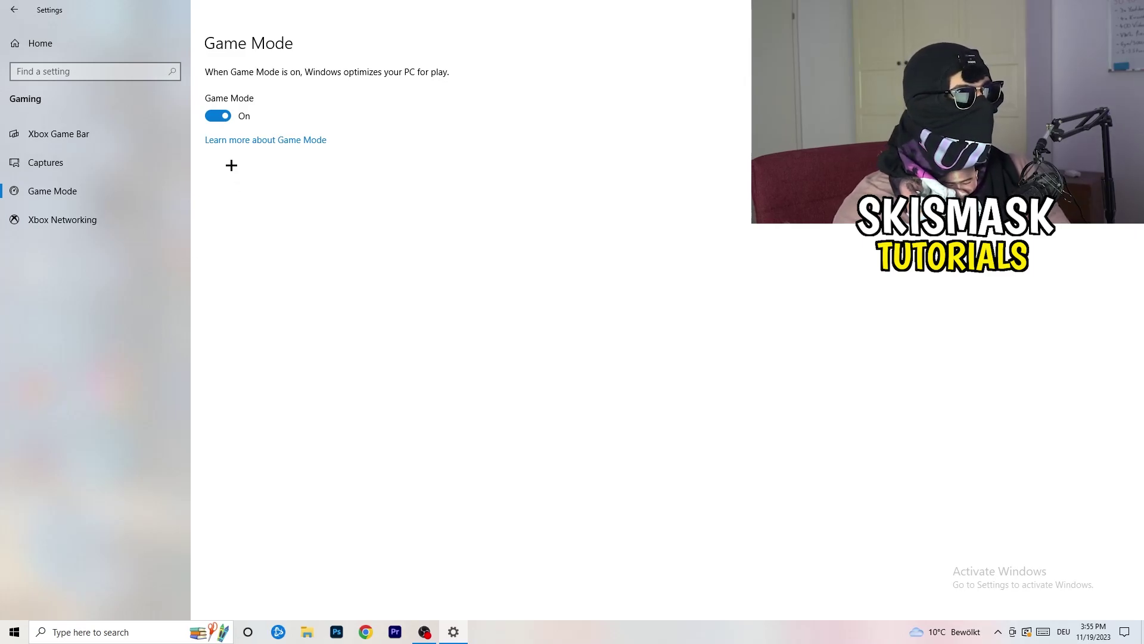
click(14, 10)
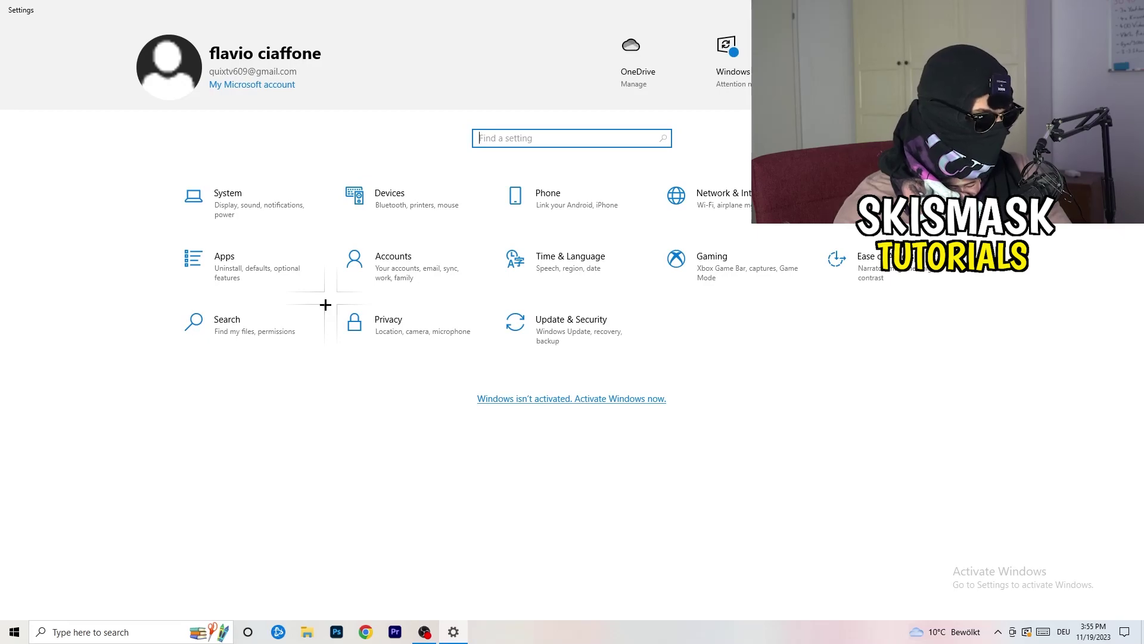
Step: Open Update & Security showing the pending 2023-11 cumulative update, peek at the desktop, then re-maximize
click(605, 327)
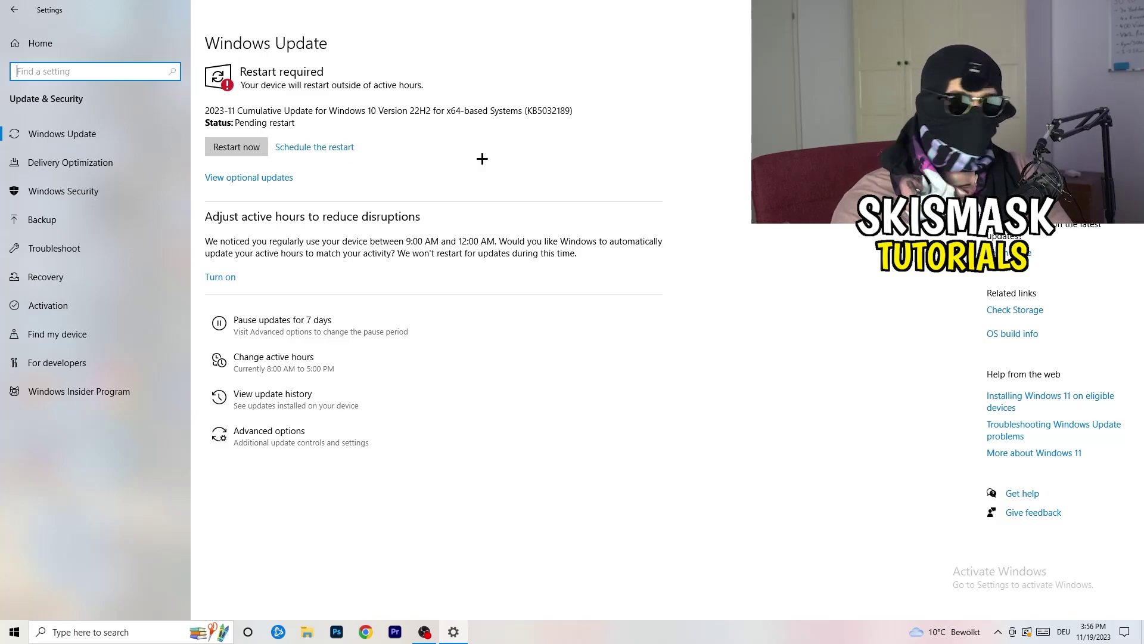
drag(620, 9, 189, 441)
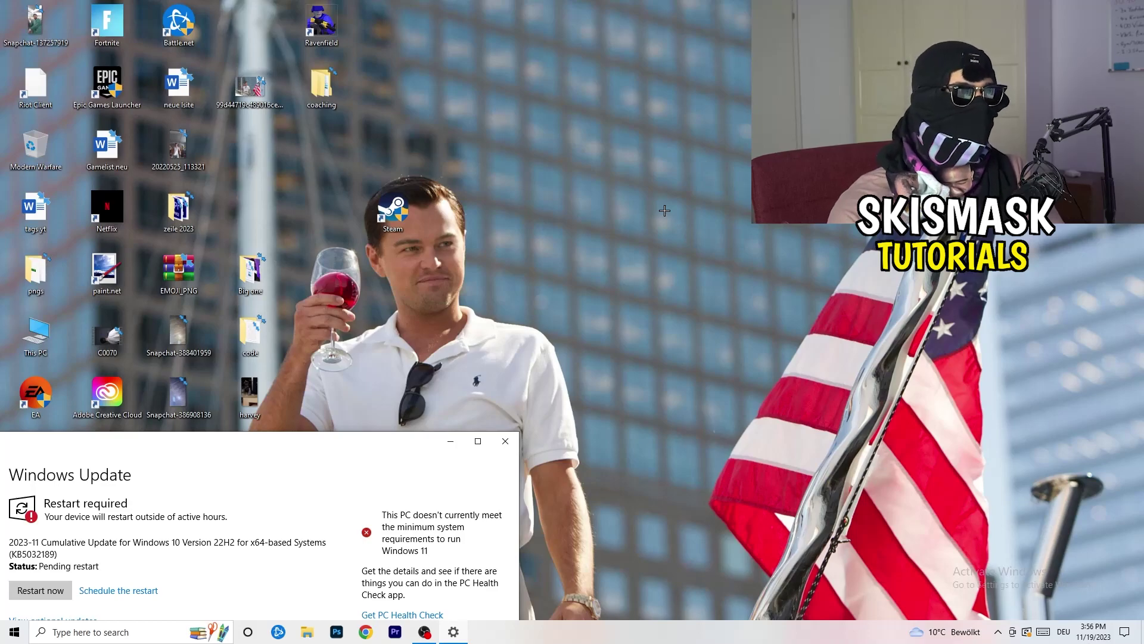
click(477, 440)
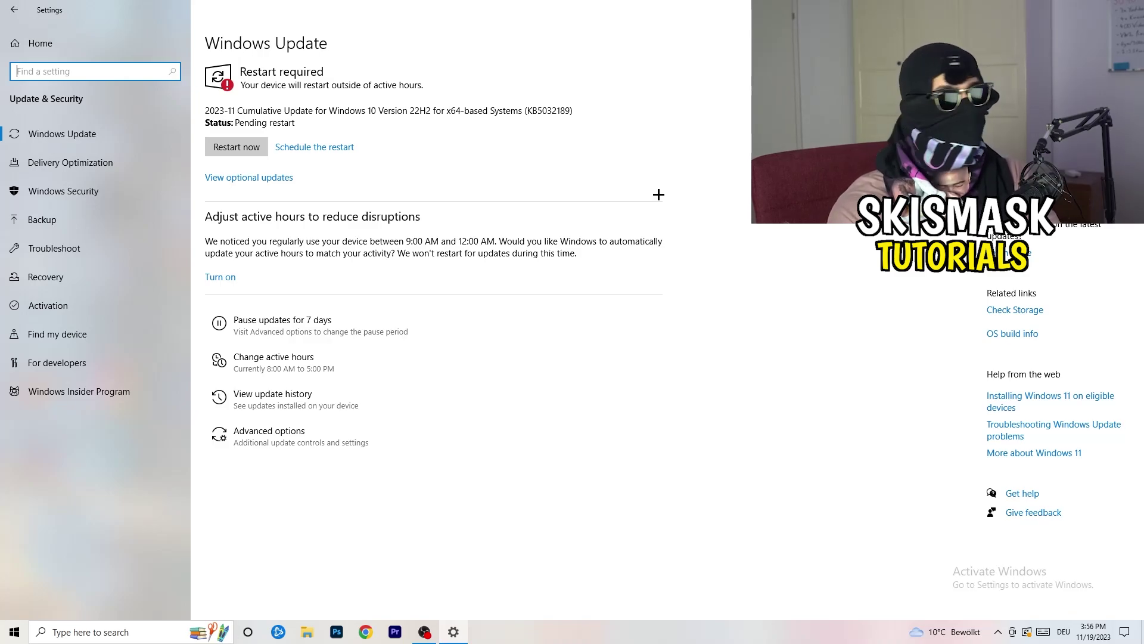
Step: Confirm display 1 runs at 1920 × 1080 with 100% scaling, then open Power & sleep
click(28, 42)
click(253, 232)
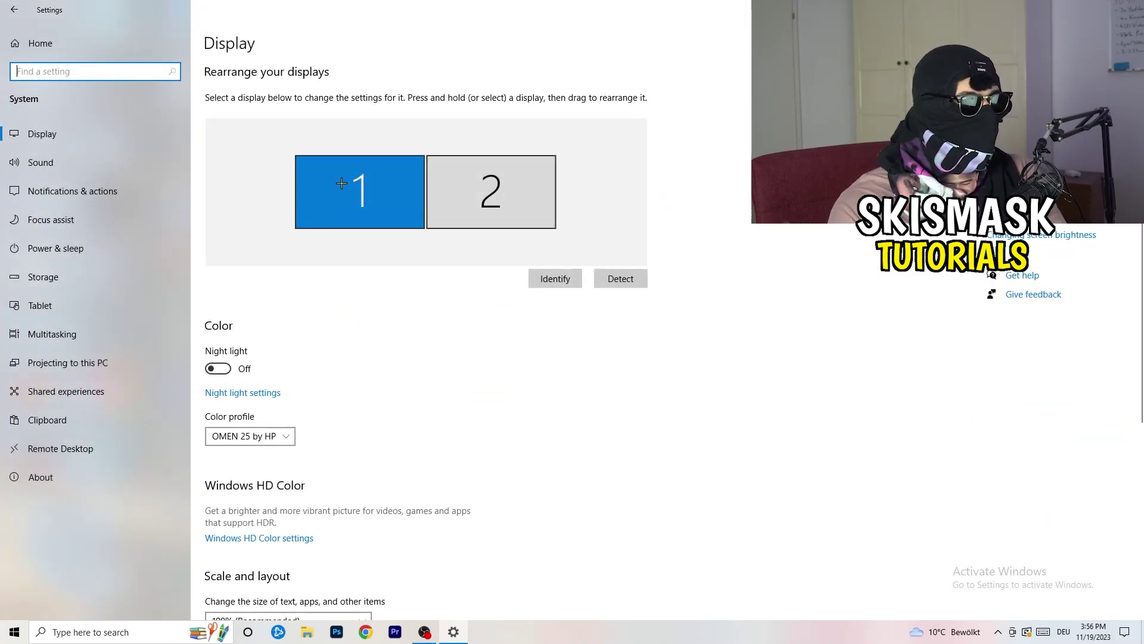
click(336, 227)
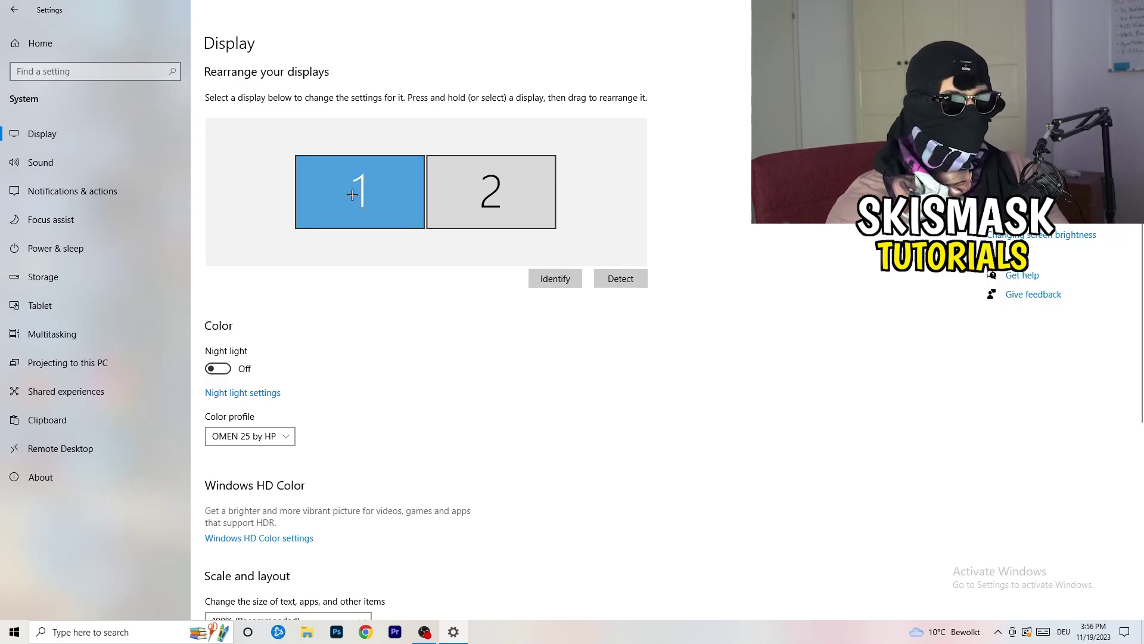
scroll(448, 301, down, 3)
scroll(448, 300, down, 1)
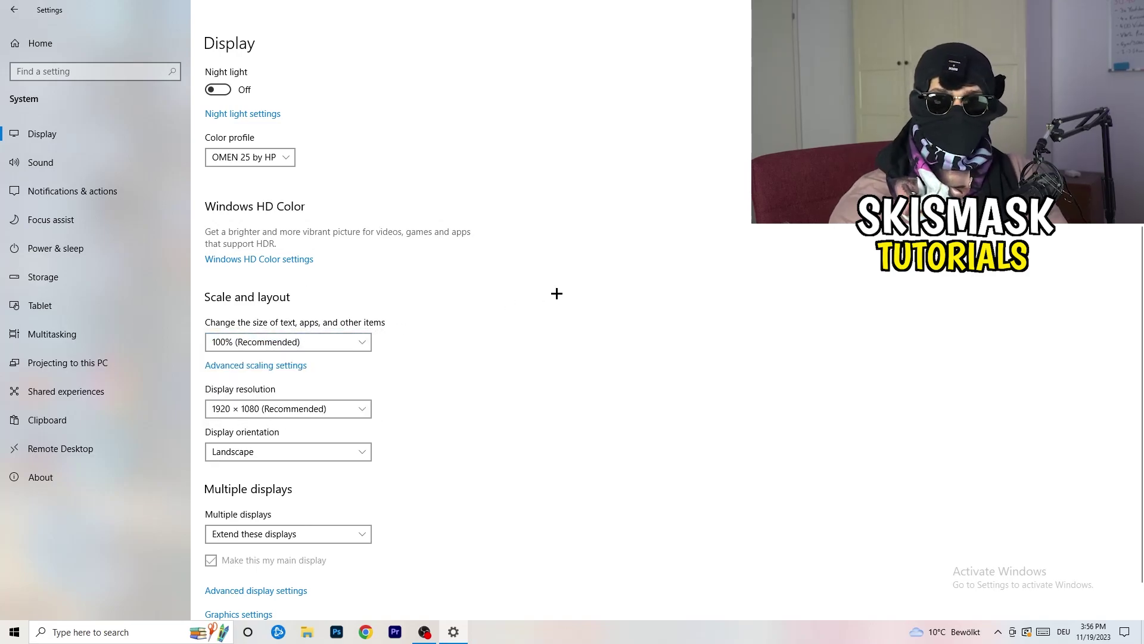
scroll(306, 322, down, 1)
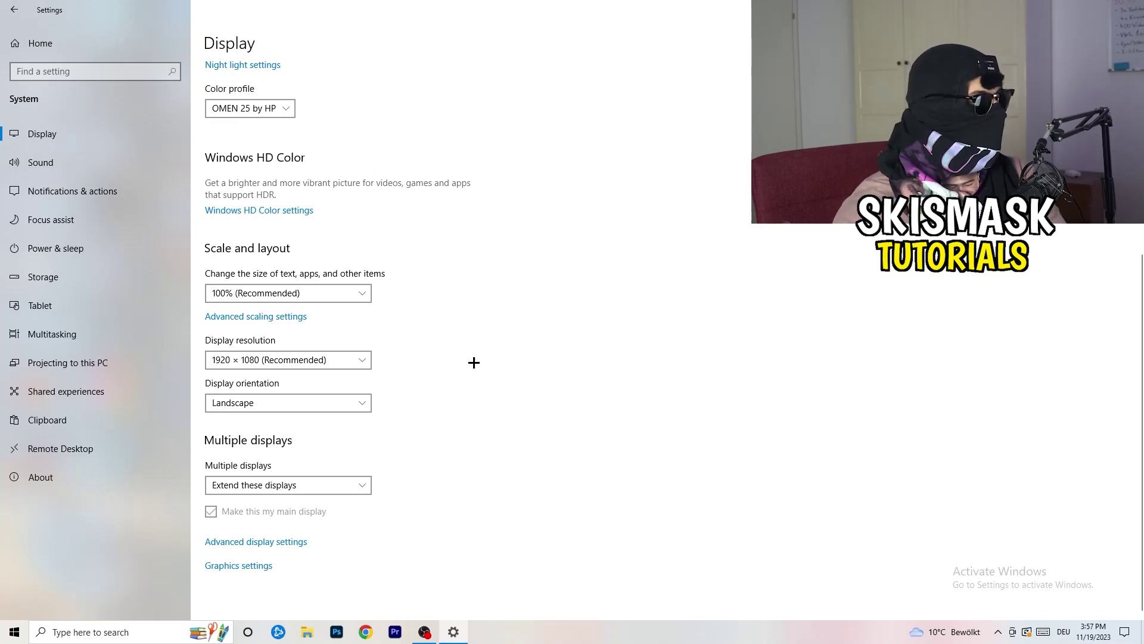
click(75, 249)
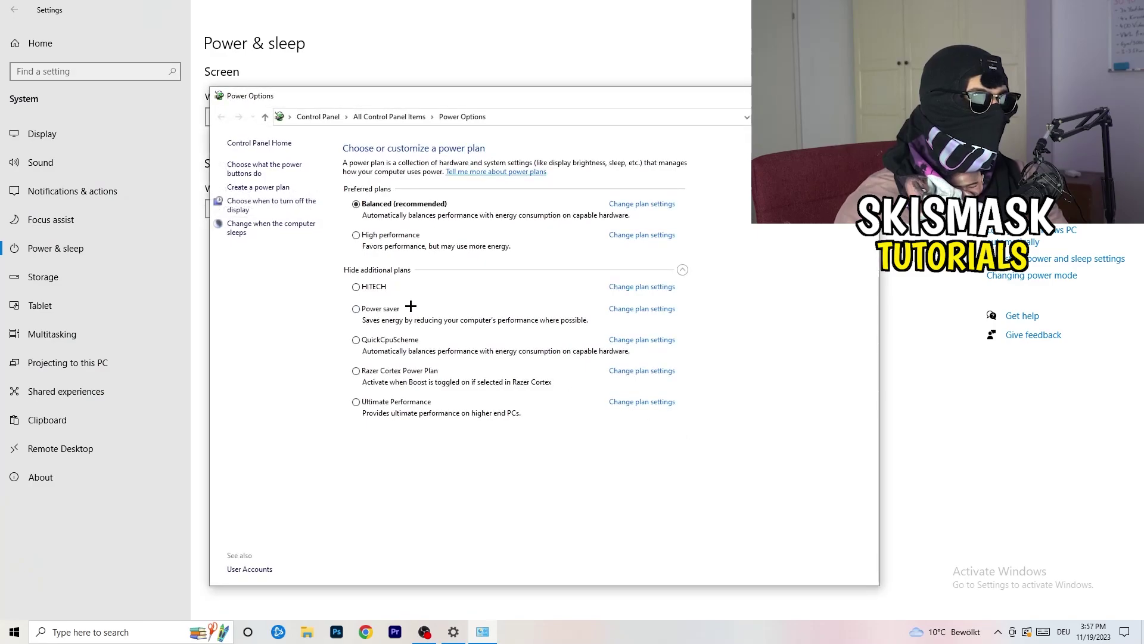
Step: Collapse and re-expand the additional power plans, keep Balanced active, and close Power Options
click(683, 269)
click(682, 270)
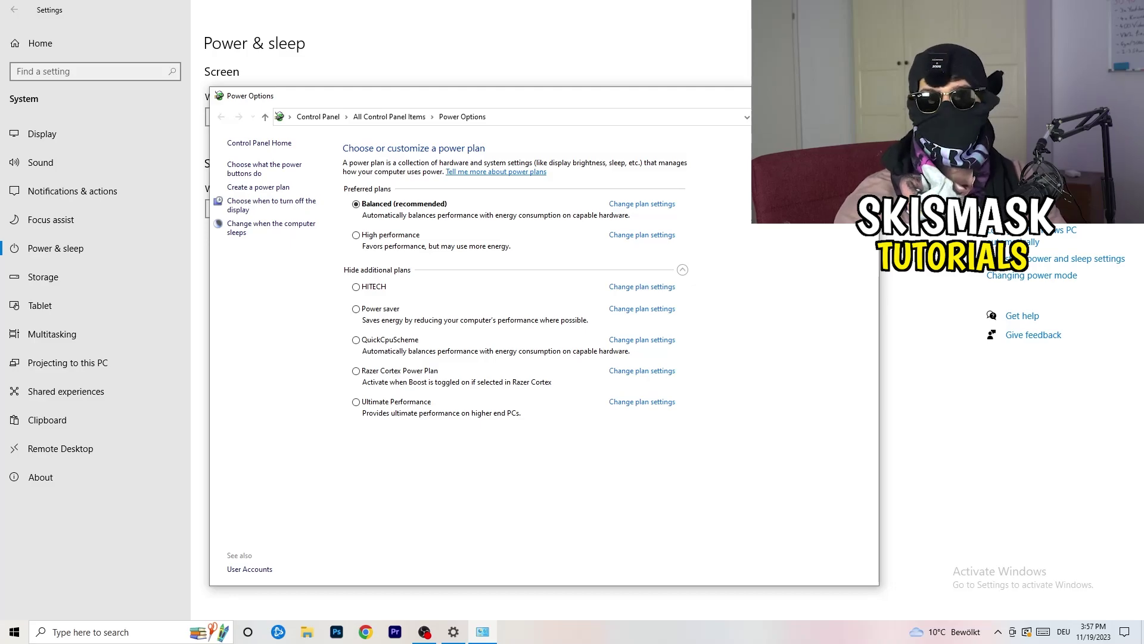
key(alt+F4)
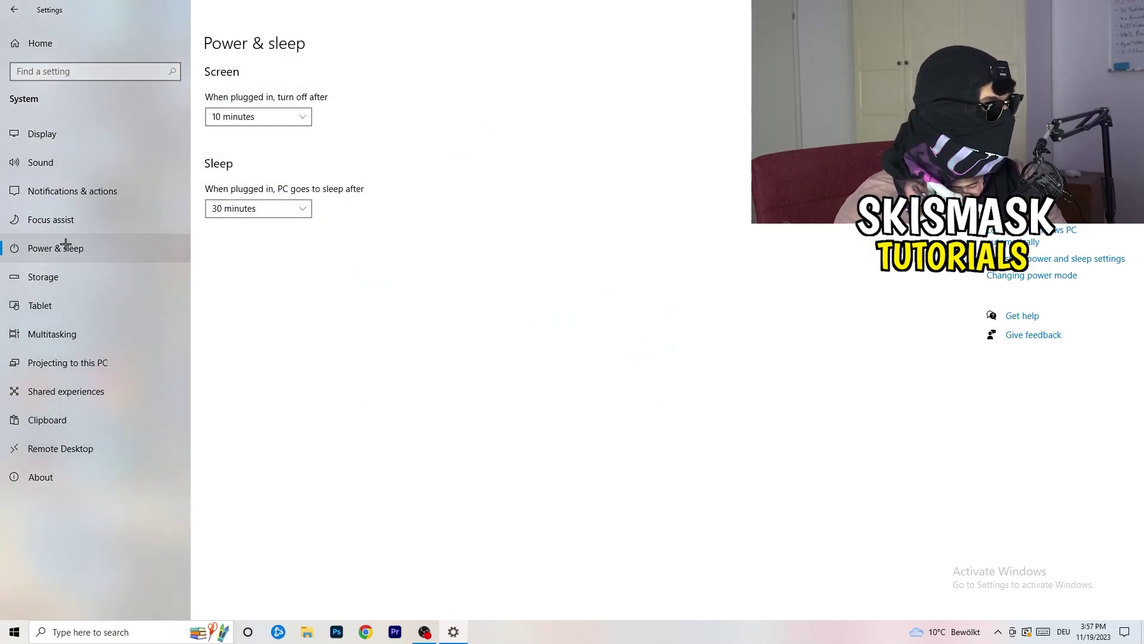
Step: Review Storage Sense (on, weekly, recycle bin 14 days, Downloads 60 days), then close Settings
click(70, 277)
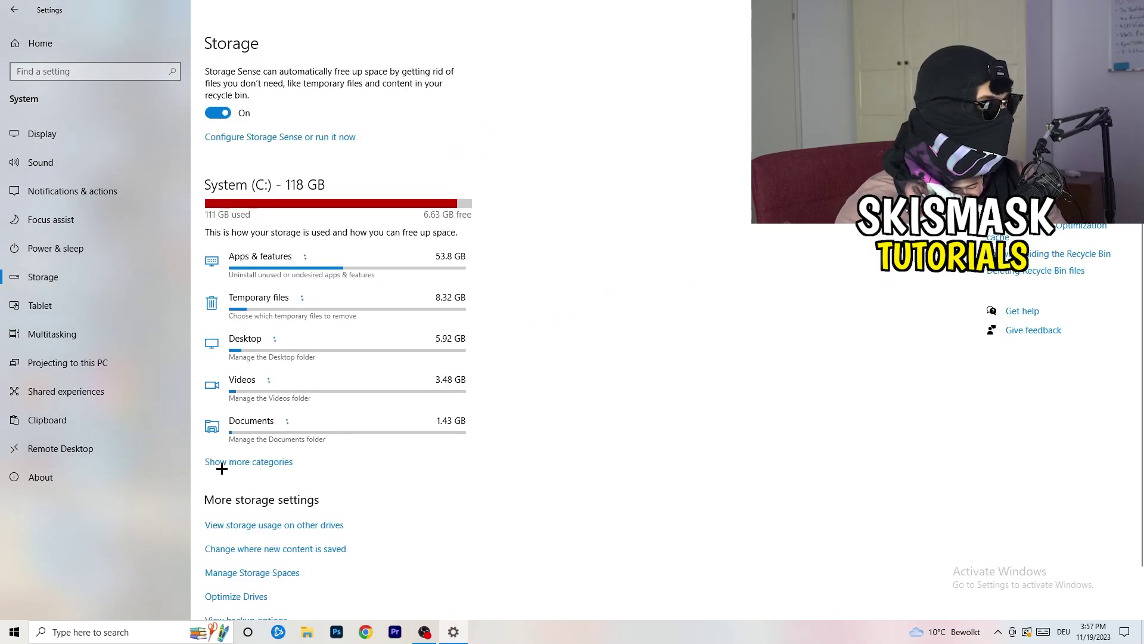
click(255, 138)
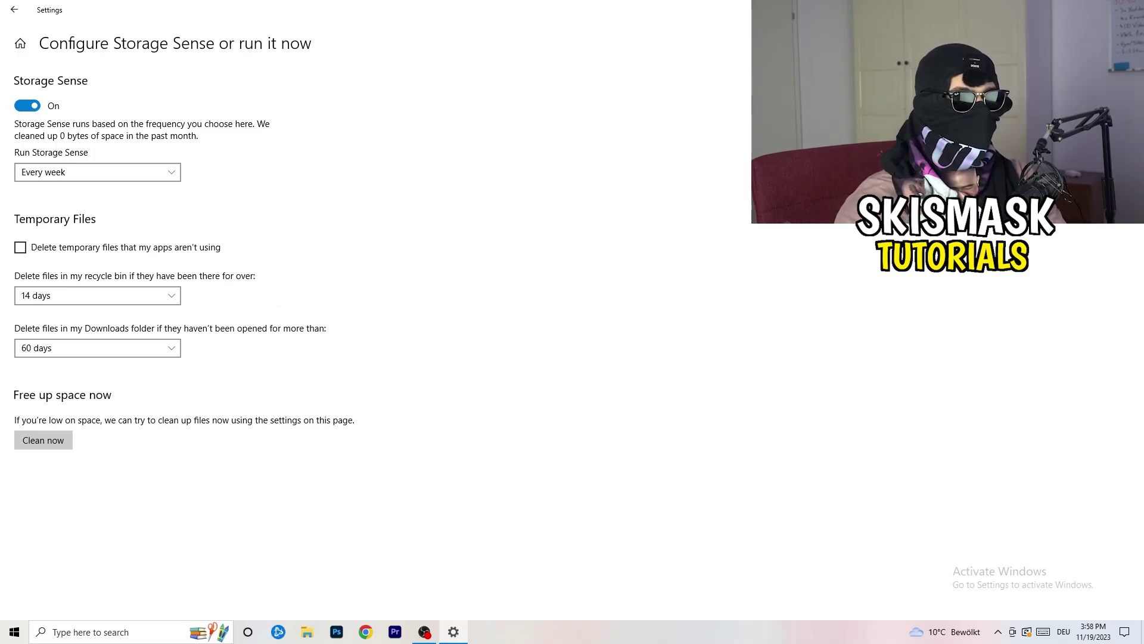
key(alt+F4)
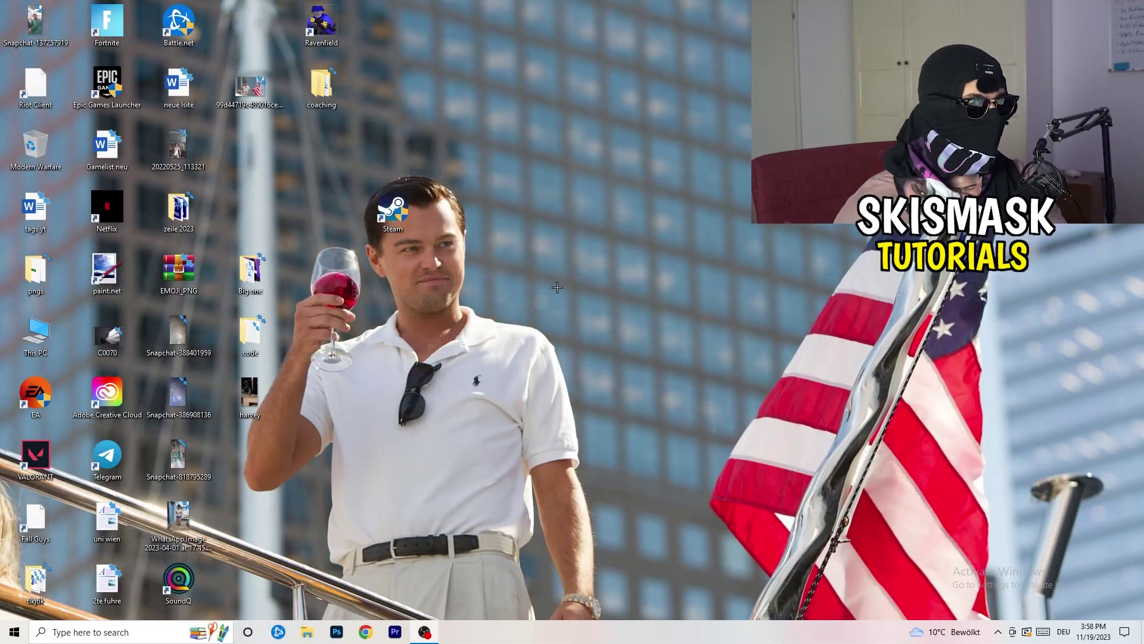